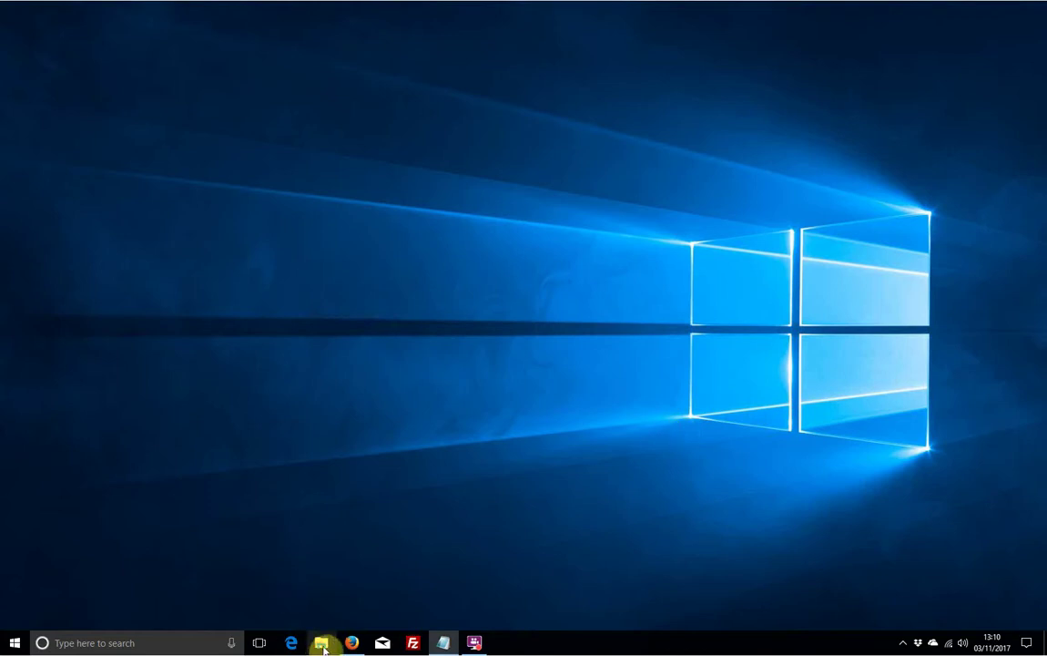
# Open Microsoft Edge to check how its start page loads, and close the browser and the Spyware.JPG image.
pyautogui.click(322, 643)
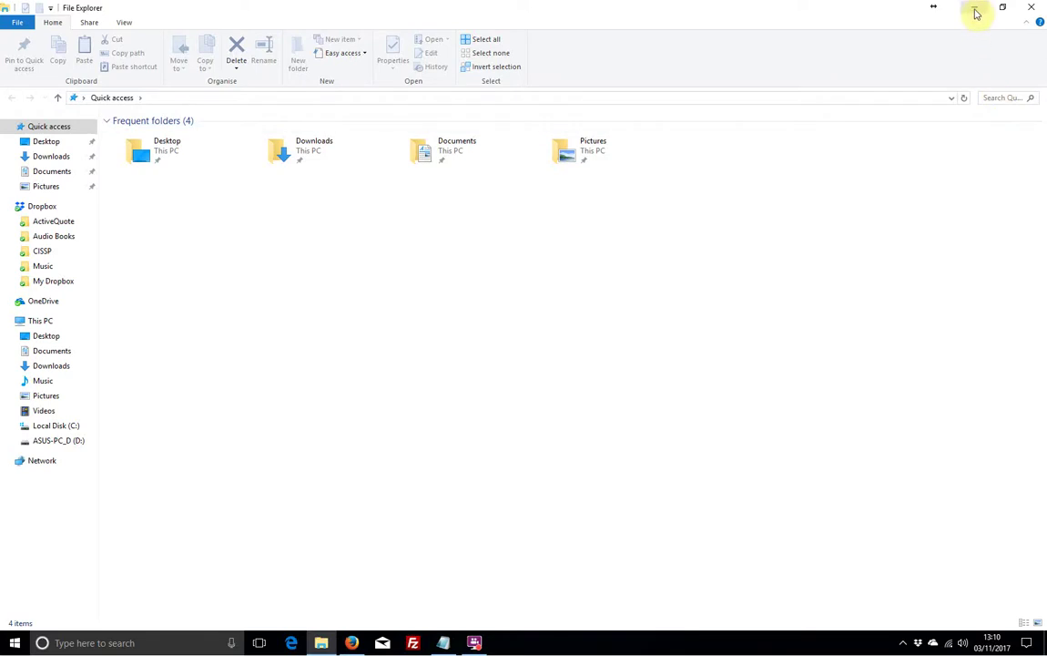
pyautogui.click(976, 14)
pyautogui.click(292, 643)
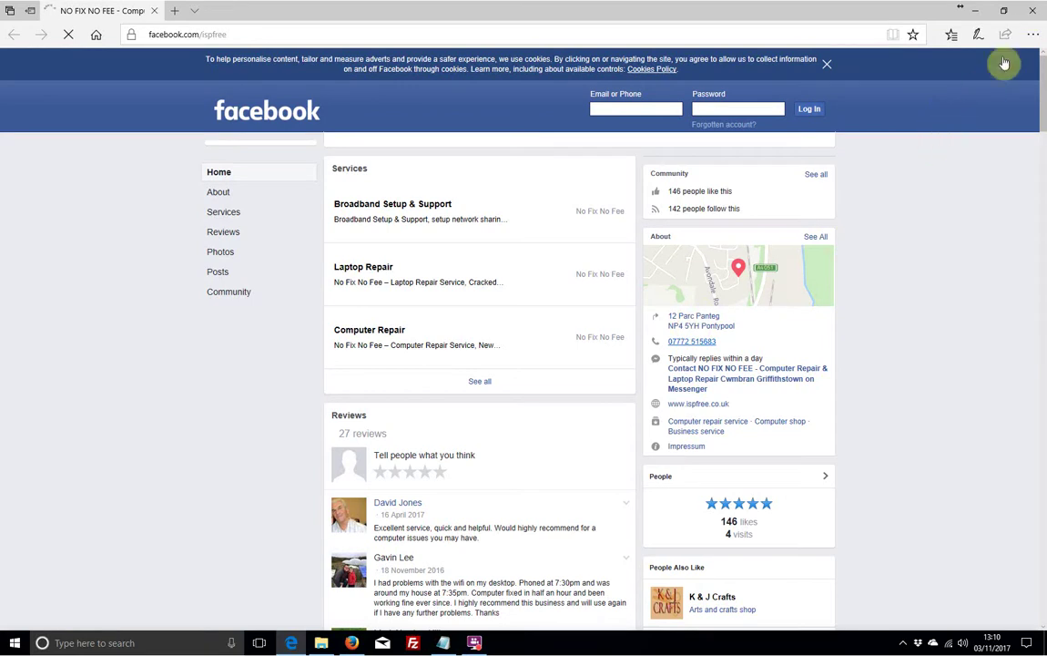
pyautogui.click(1035, 13)
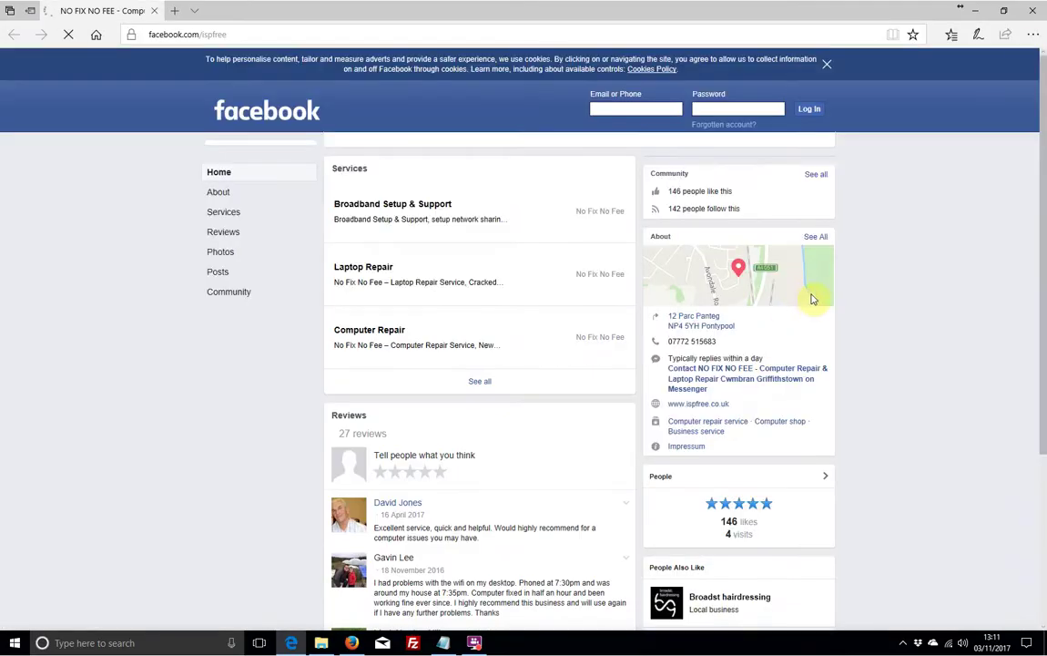
pyautogui.click(1032, 10)
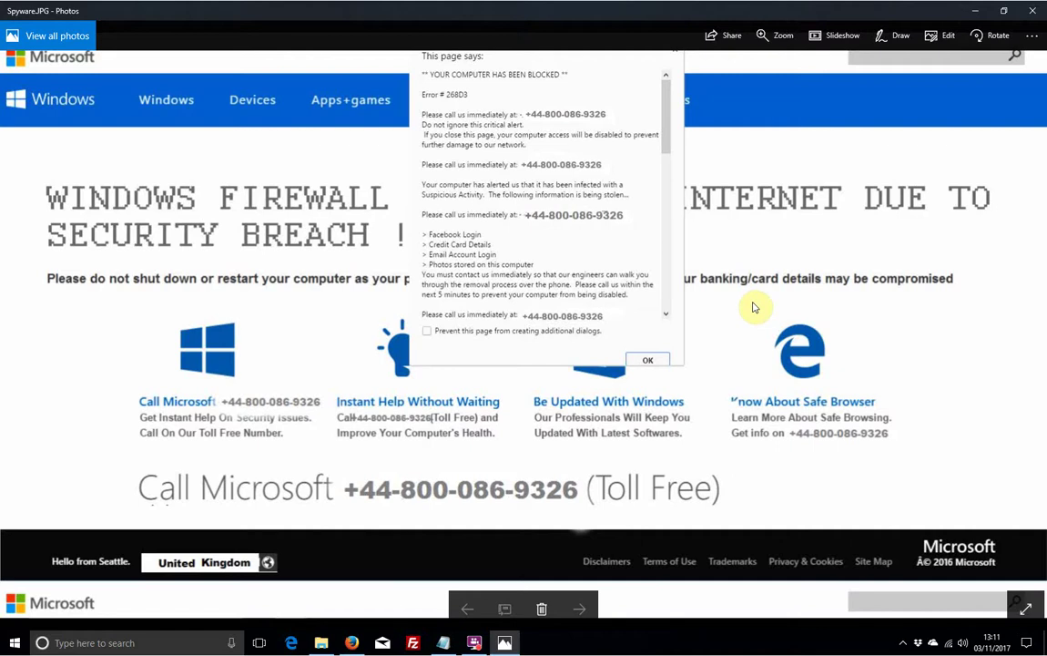
pyautogui.click(1032, 10)
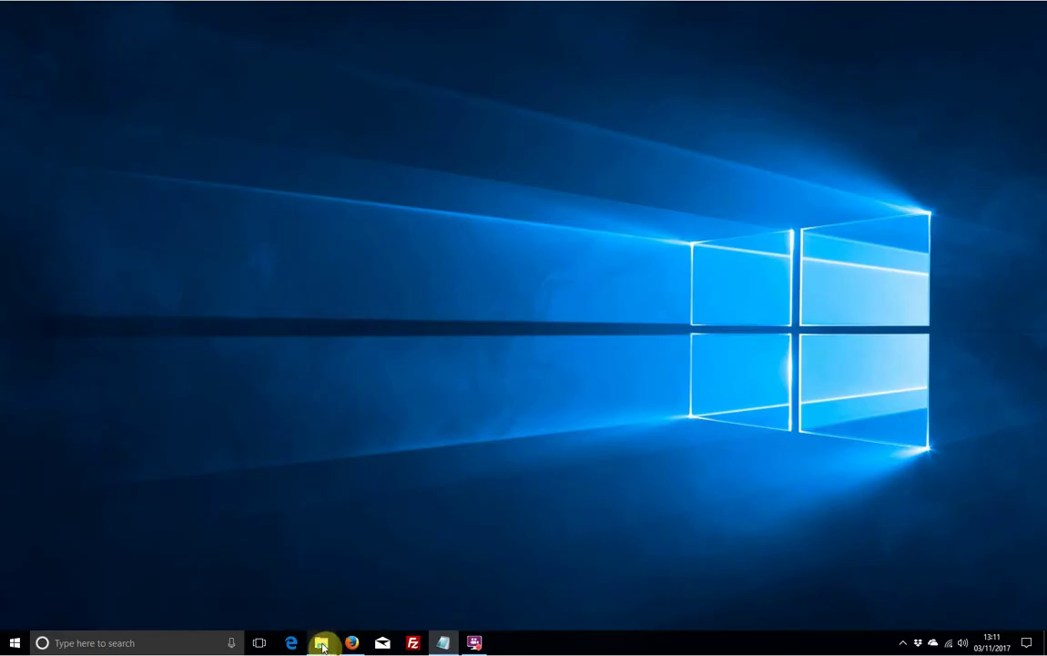
# Open the folder C:\Users\%username%\AppData\Local\Packages\Microsoft.MicrosoftEdge_8wekyb3d8bbwe in File Explorer.
pyautogui.click(320, 640)
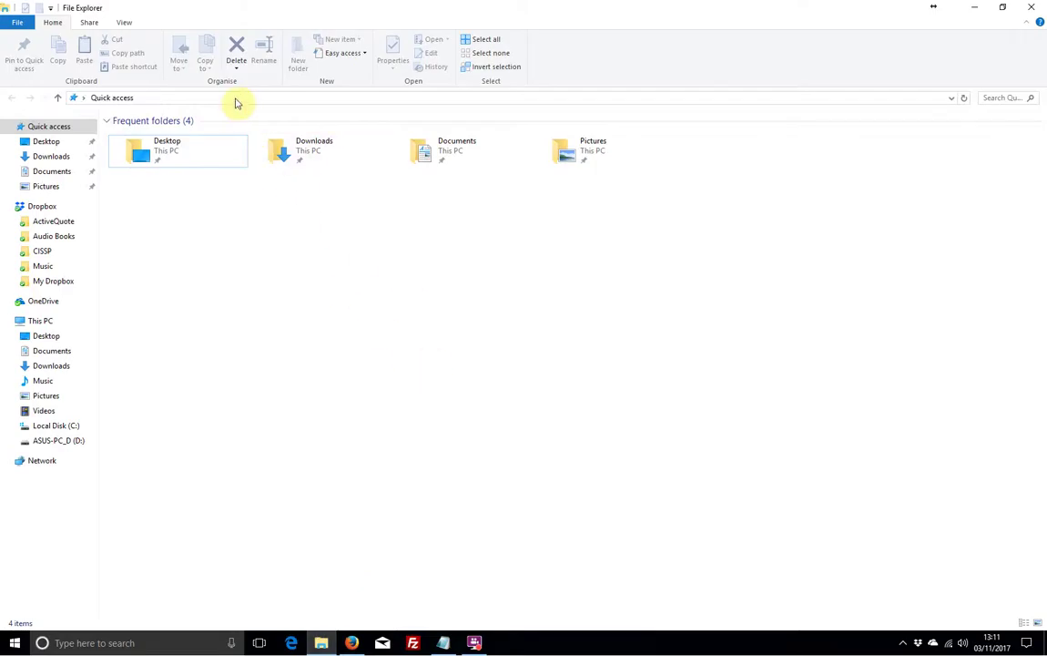
pyautogui.click(234, 98)
pyautogui.write('C:\\Users\\%username%\\AppData\\Local\\Packages\\Microsoft.MicrosoftEdge_8wekyb3d8bbwe')
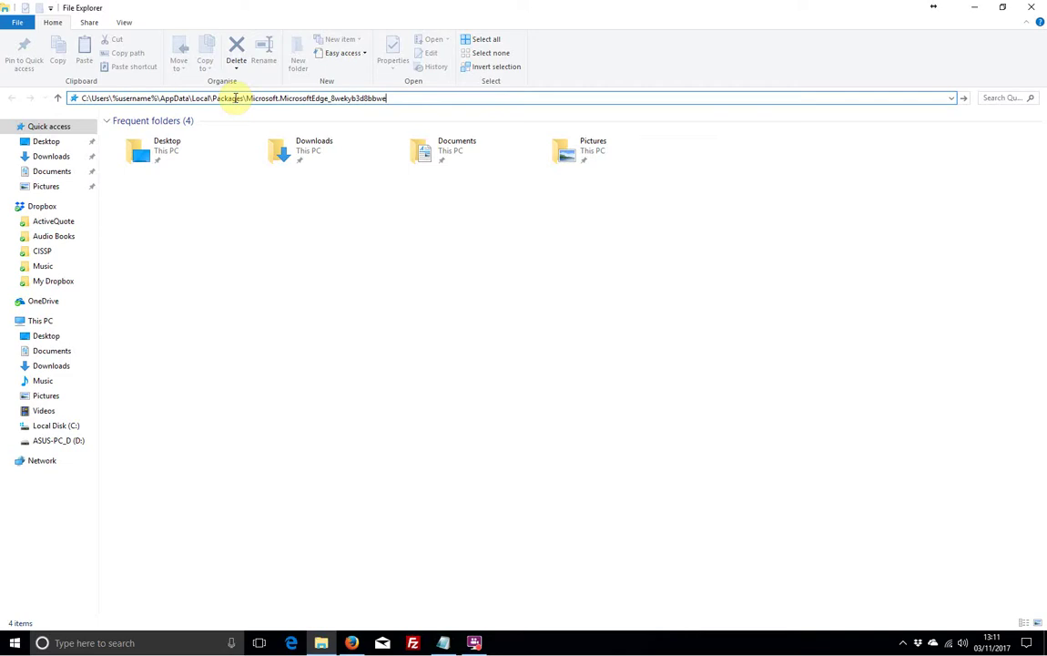
pyautogui.press('Return')
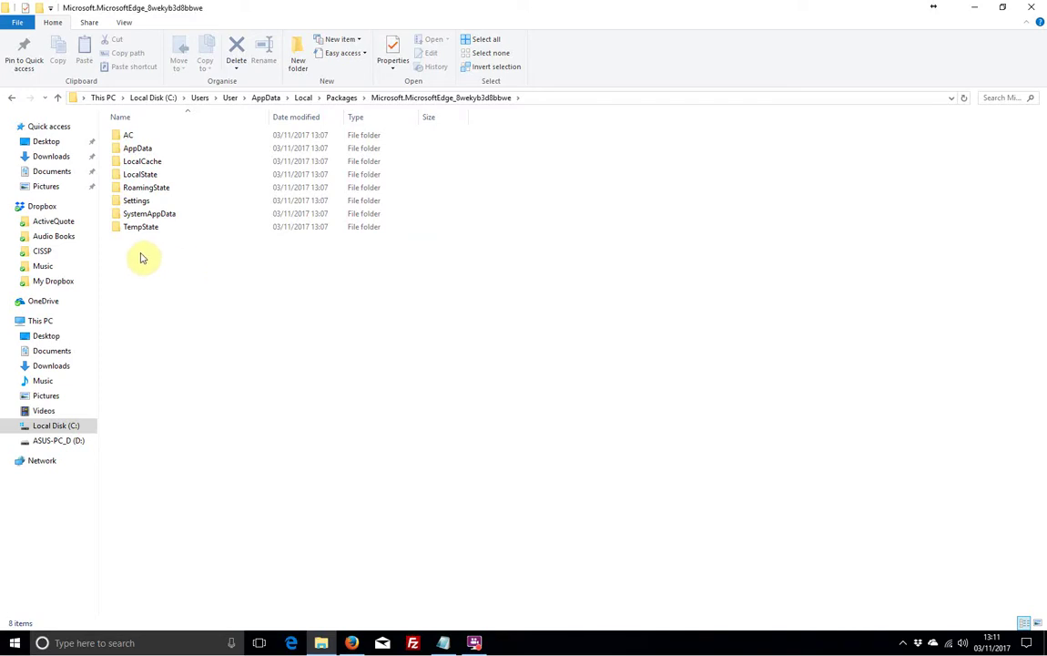
# Delete all folders inside the Edge package folder, continuing with administrator permission and cancelling the deletion for AC.
pyautogui.moveTo(189, 249); pyautogui.dragTo(115, 134)
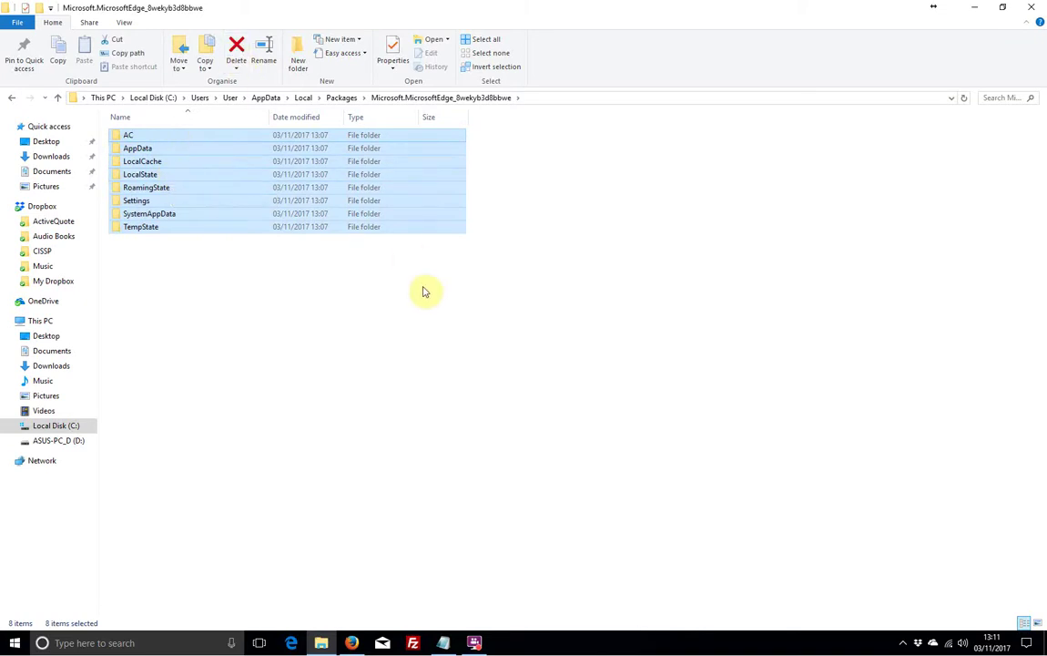
pyautogui.press('Delete')
pyautogui.click(493, 264)
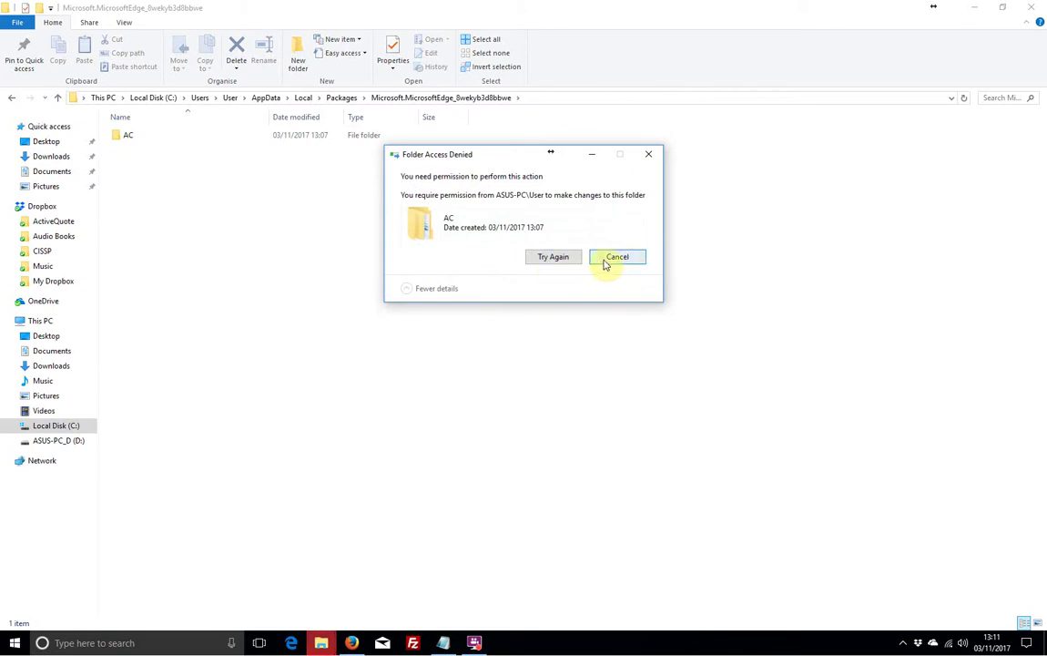
pyautogui.click(621, 258)
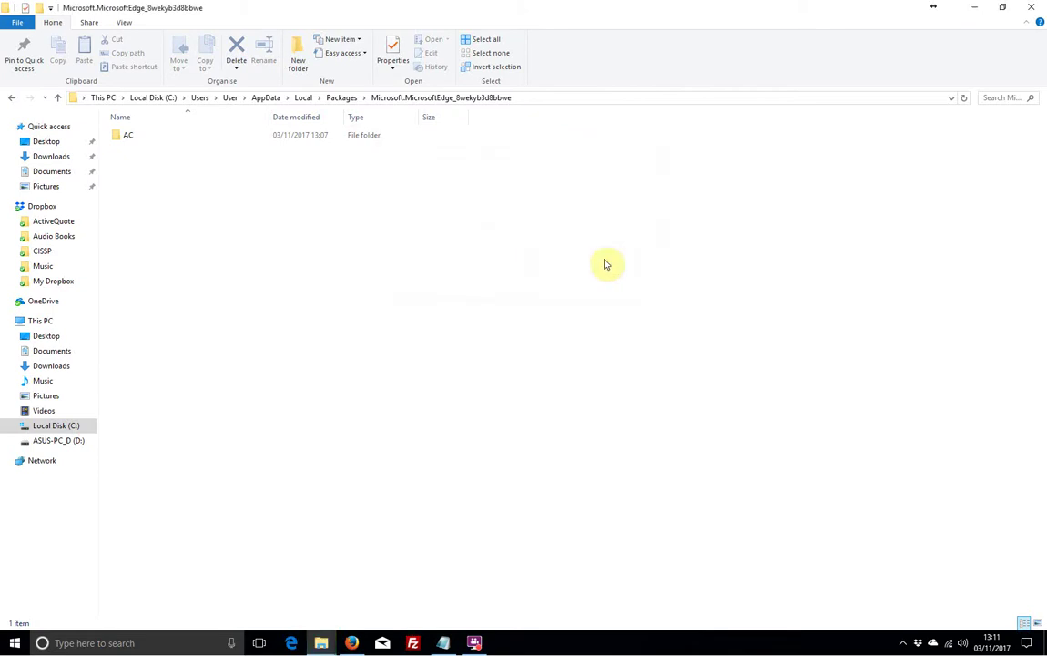
# Delete the NVIDIA Corporation folder inside AC\Temp and the Temp folder itself.
pyautogui.doubleClick(125, 136)
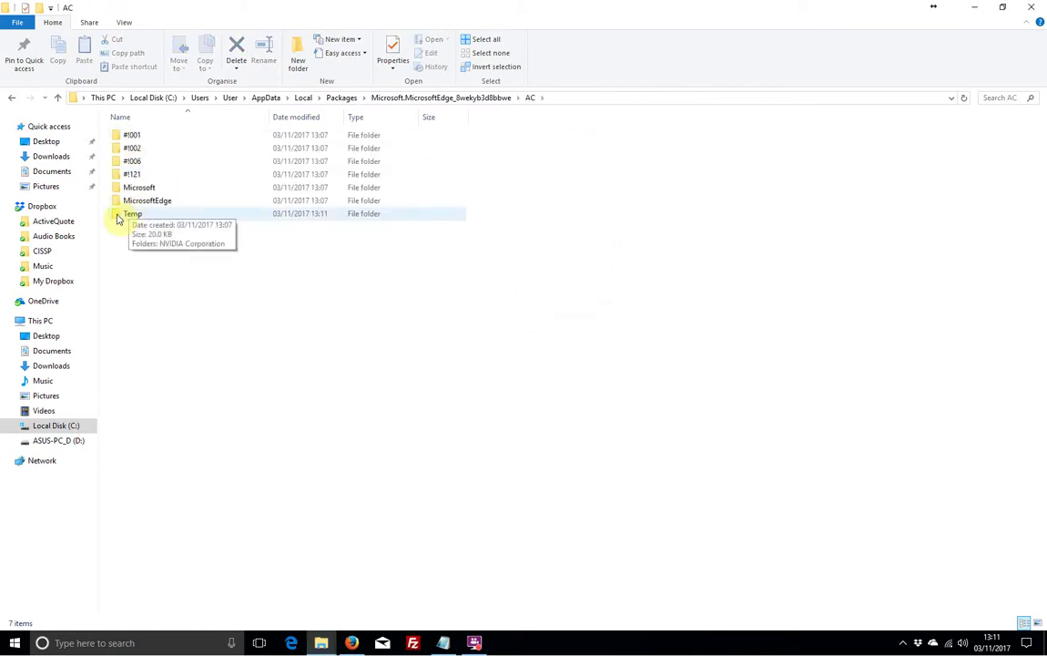
pyautogui.doubleClick(125, 212)
pyautogui.rightClick(128, 146)
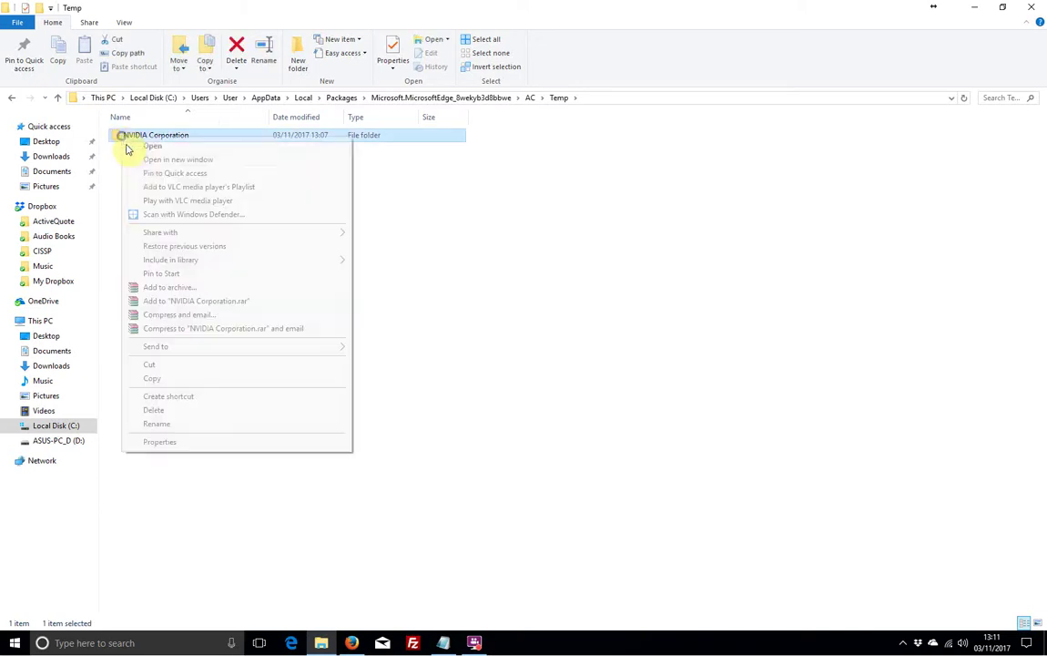
pyautogui.click(154, 410)
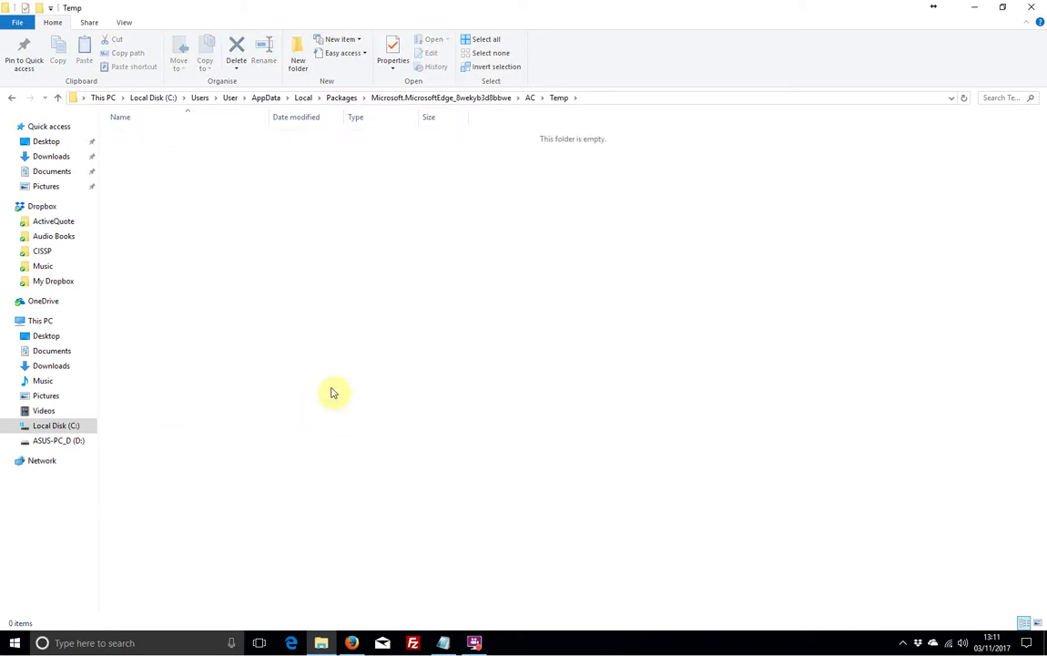
pyautogui.click(58, 97)
pyautogui.rightClick(126, 214)
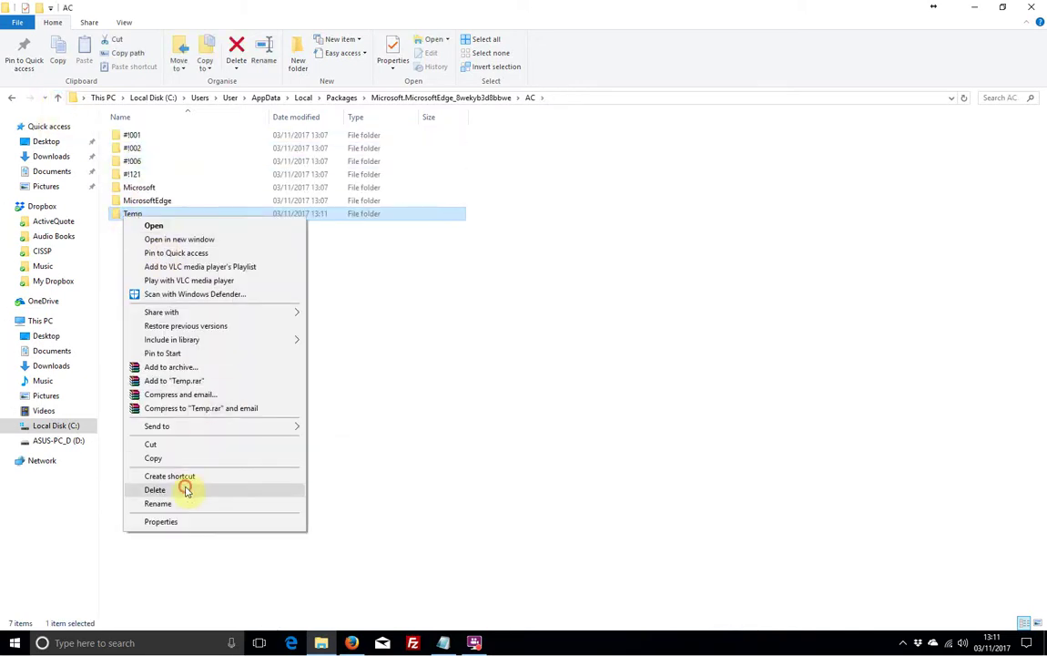
pyautogui.click(185, 489)
# Delete the Extensions, PlayReady, UrlBlock and User folders inside AC\MicrosoftEdge and the MicrosoftEdge folder itself.
pyautogui.doubleClick(116, 201)
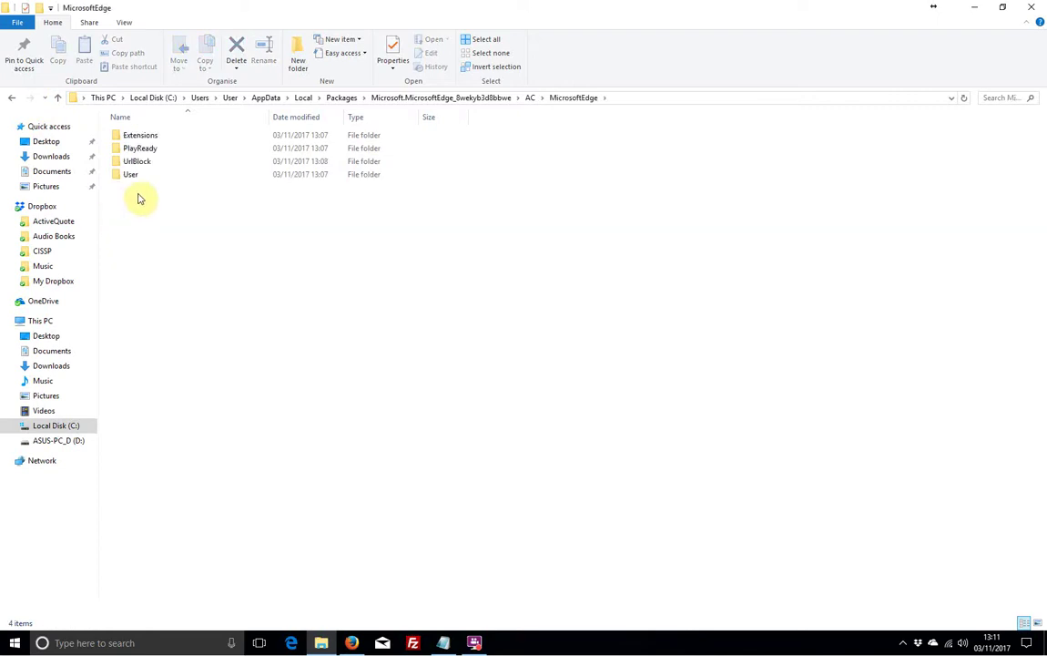
pyautogui.moveTo(138, 198); pyautogui.dragTo(110, 113)
pyautogui.rightClick(126, 139)
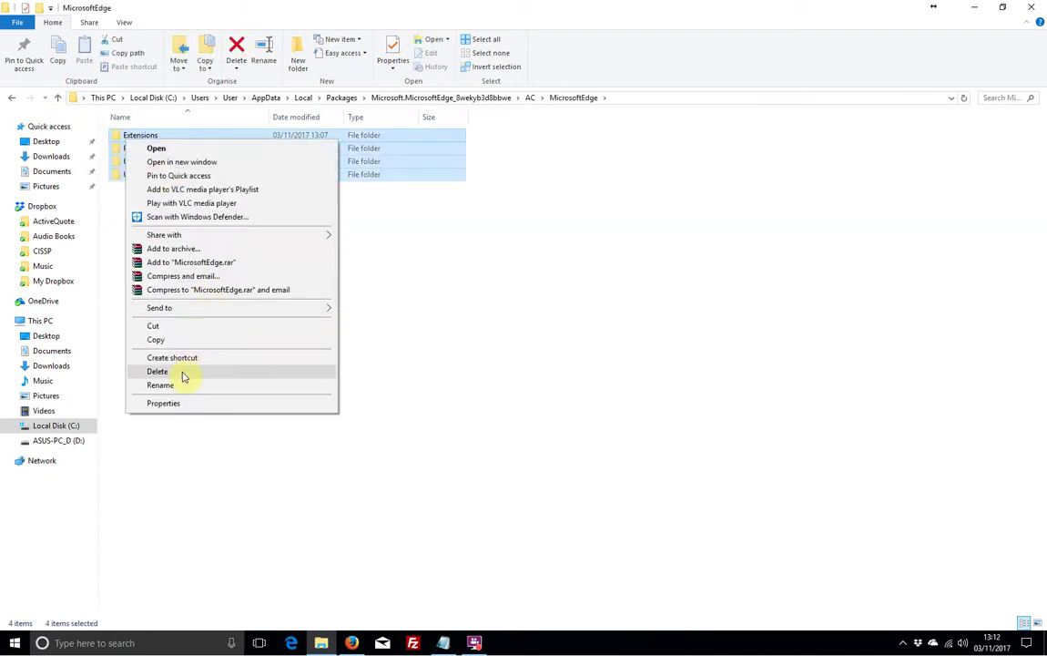
pyautogui.click(183, 373)
pyautogui.click(57, 97)
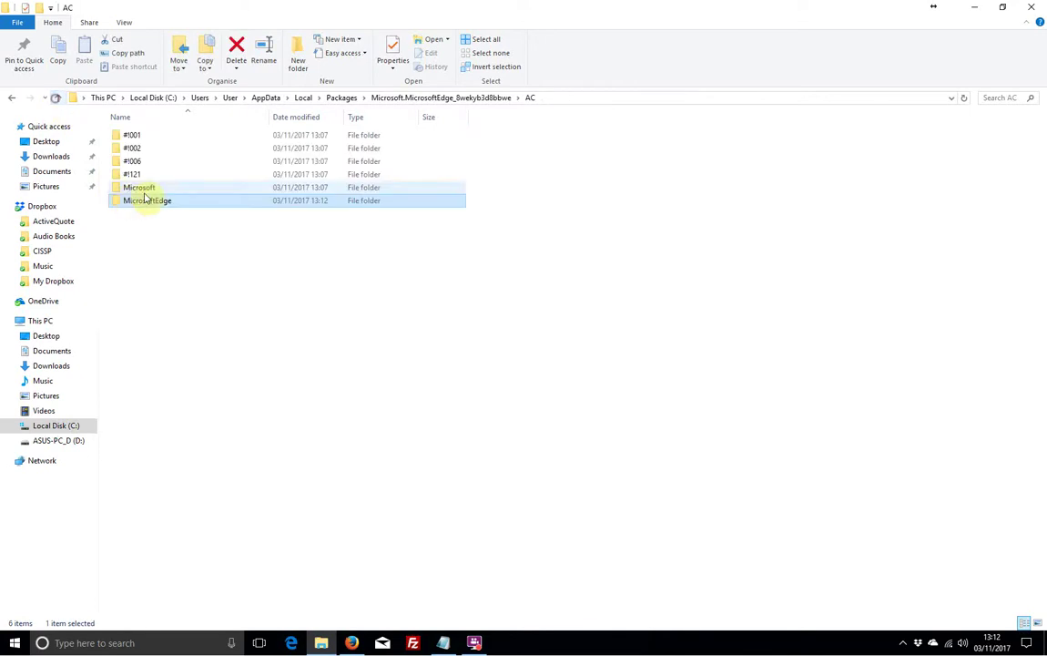
pyautogui.rightClick(127, 202)
pyautogui.click(182, 478)
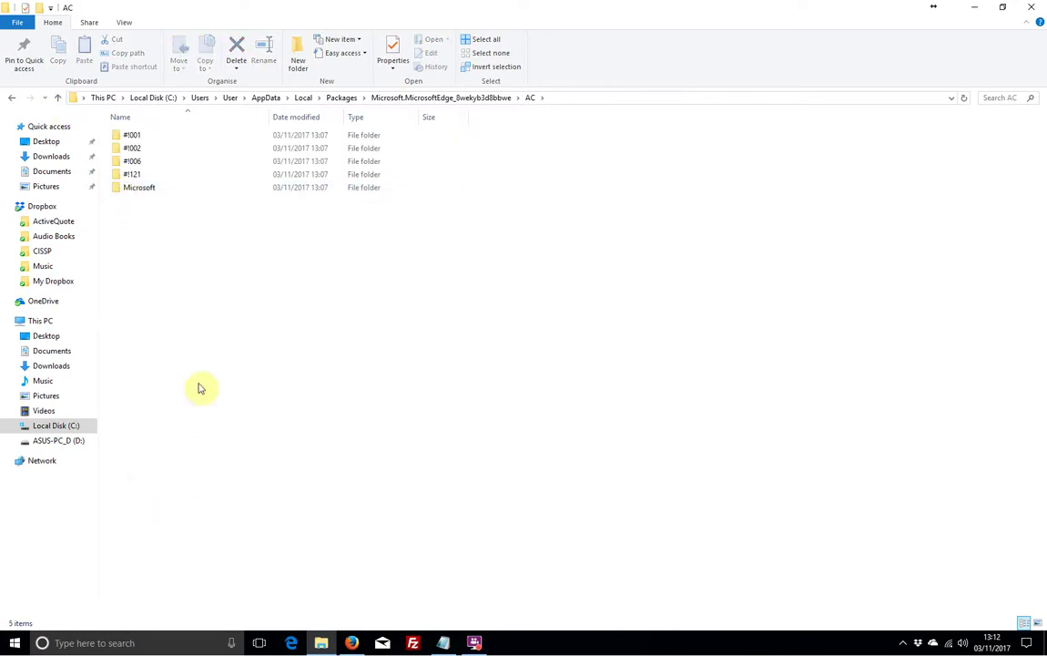
# Check the contents of the Windows folder inside AC\Microsoft and delete that folder.
pyautogui.doubleClick(126, 188)
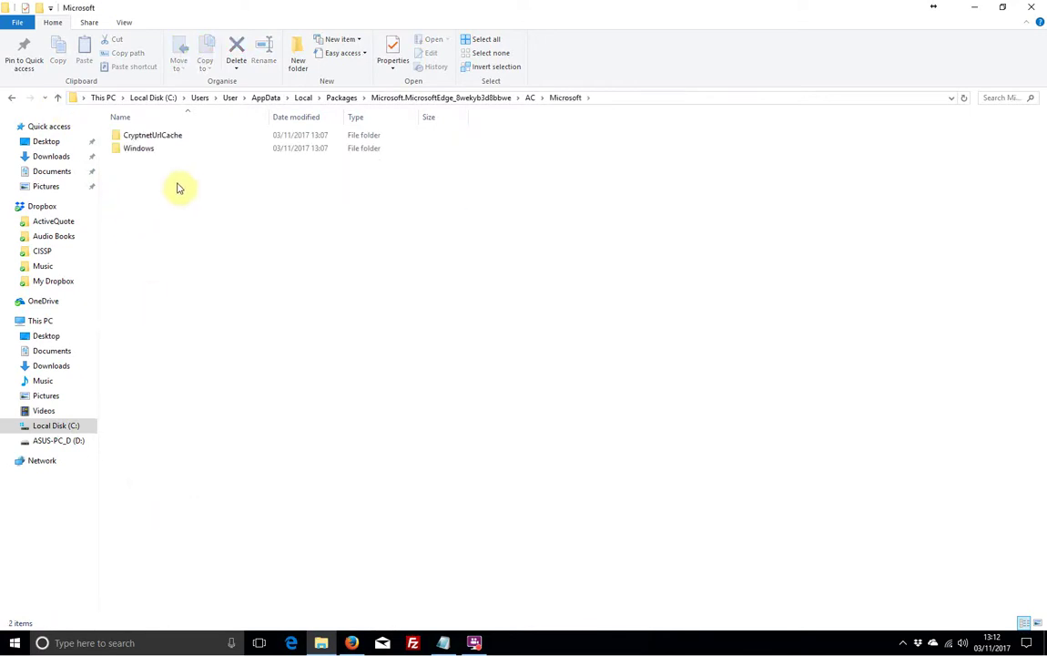
pyautogui.doubleClick(123, 150)
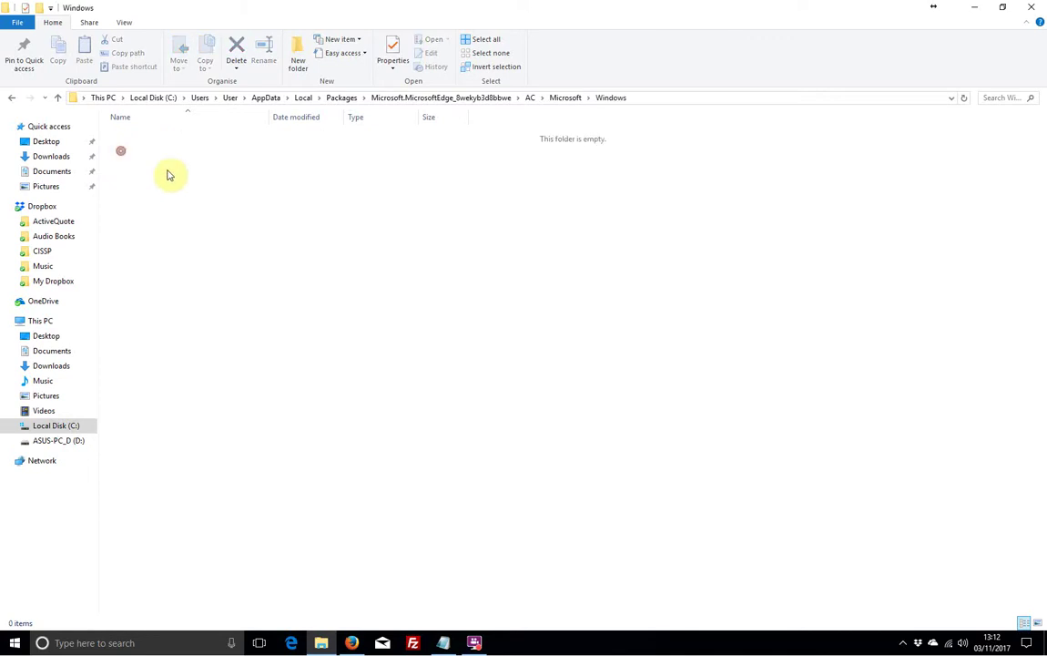
pyautogui.click(58, 98)
pyautogui.rightClick(119, 151)
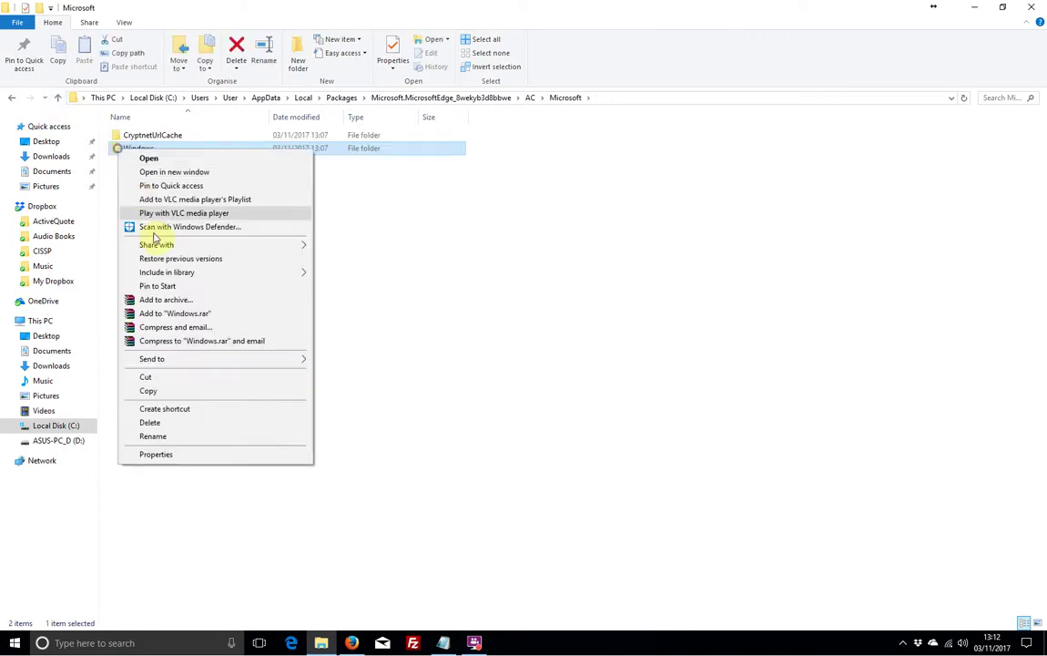
pyautogui.click(165, 424)
# Delete the two subfolders of AC\Microsoft\CryptnetUrlCache and the CryptnetUrlCache folder itself.
pyautogui.doubleClick(117, 138)
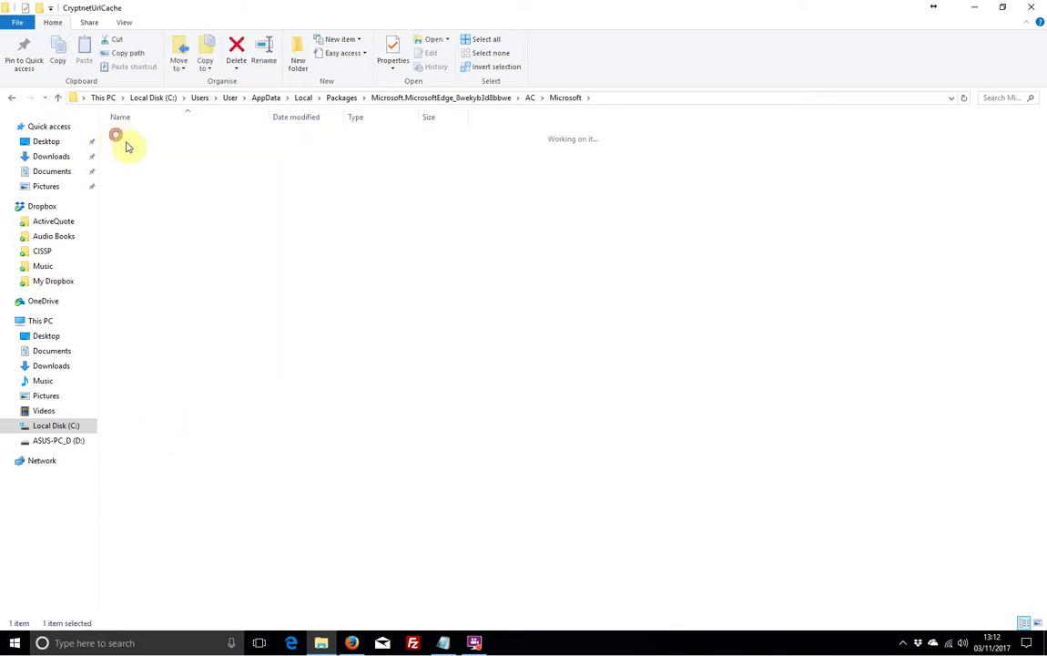
pyautogui.moveTo(128, 171); pyautogui.dragTo(111, 131)
pyautogui.rightClick(144, 136)
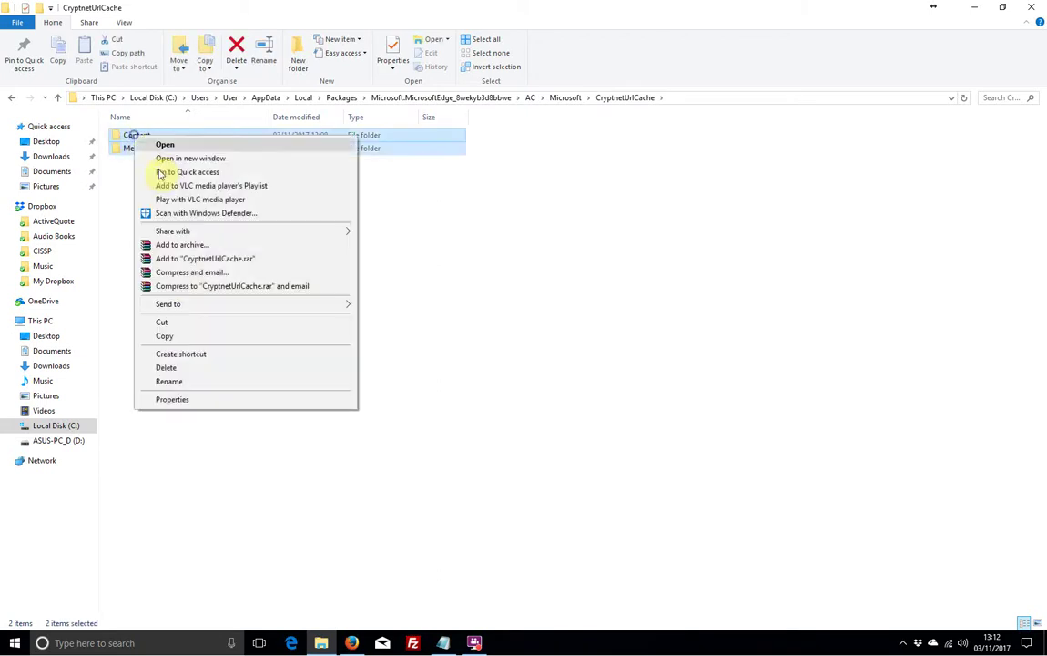
pyautogui.click(178, 367)
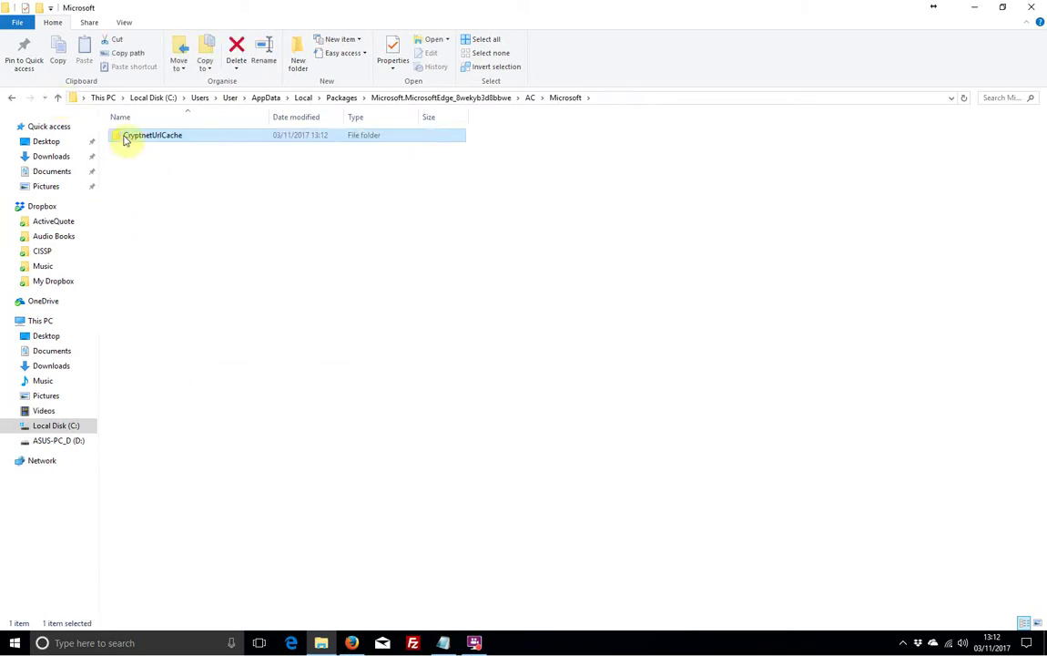
pyautogui.rightClick(118, 136)
pyautogui.click(158, 410)
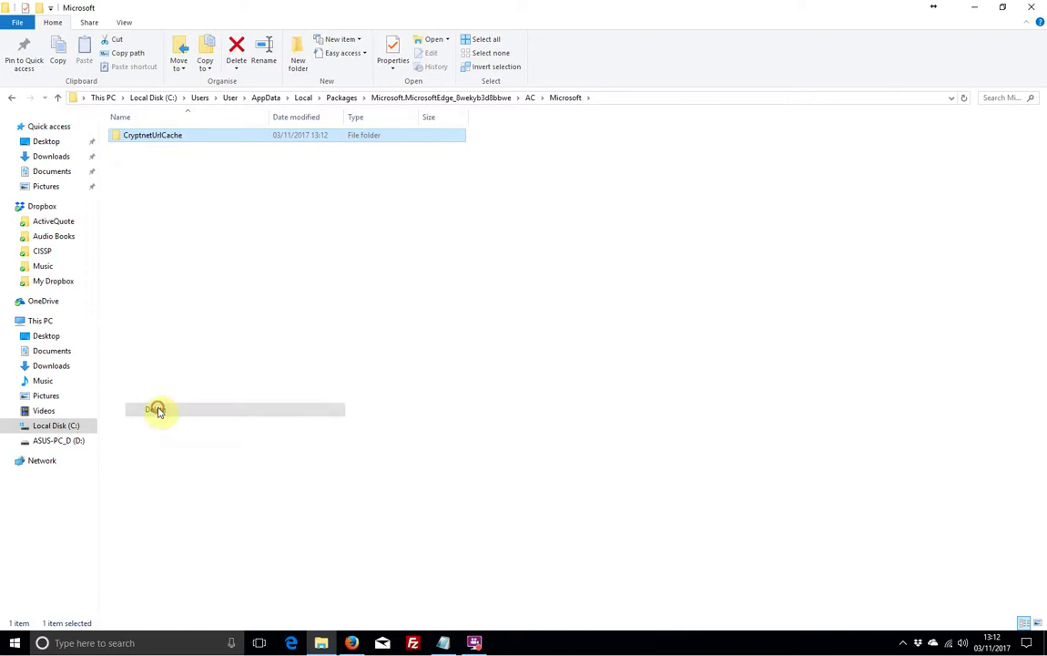
# Return to the AC folder and delete its Microsoft folder.
pyautogui.click(58, 97)
pyautogui.rightClick(141, 196)
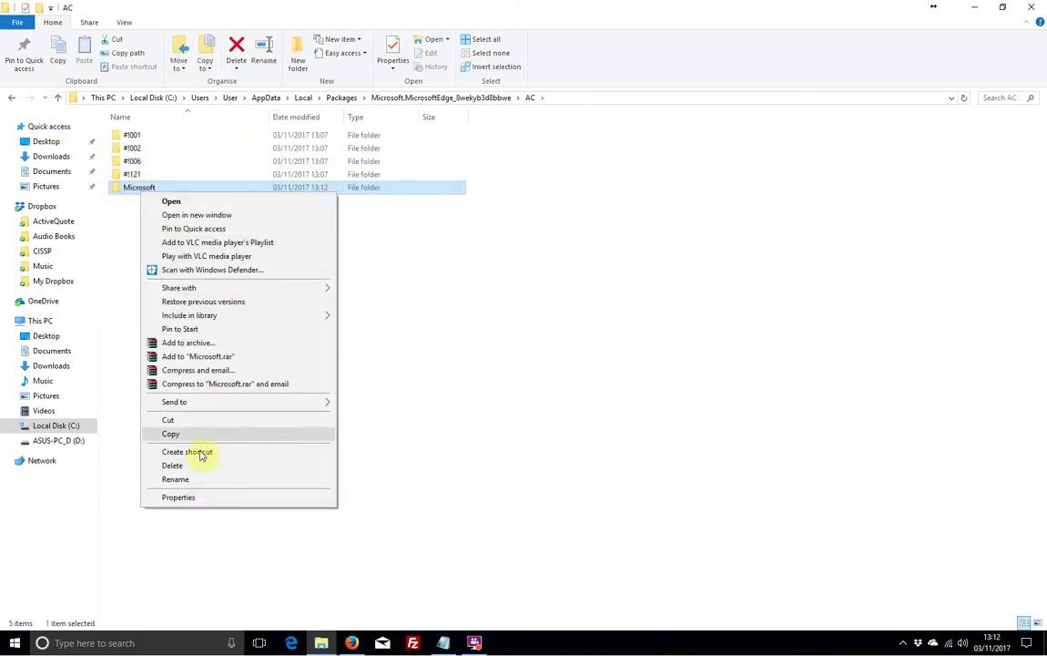
pyautogui.click(197, 464)
# Delete the remaining folders #!001, #!002, #!006 and #!121 in AC, cancelling at the permission request for #!001.
pyautogui.moveTo(197, 221); pyautogui.dragTo(112, 127)
pyautogui.rightClick(139, 139)
pyautogui.click(177, 374)
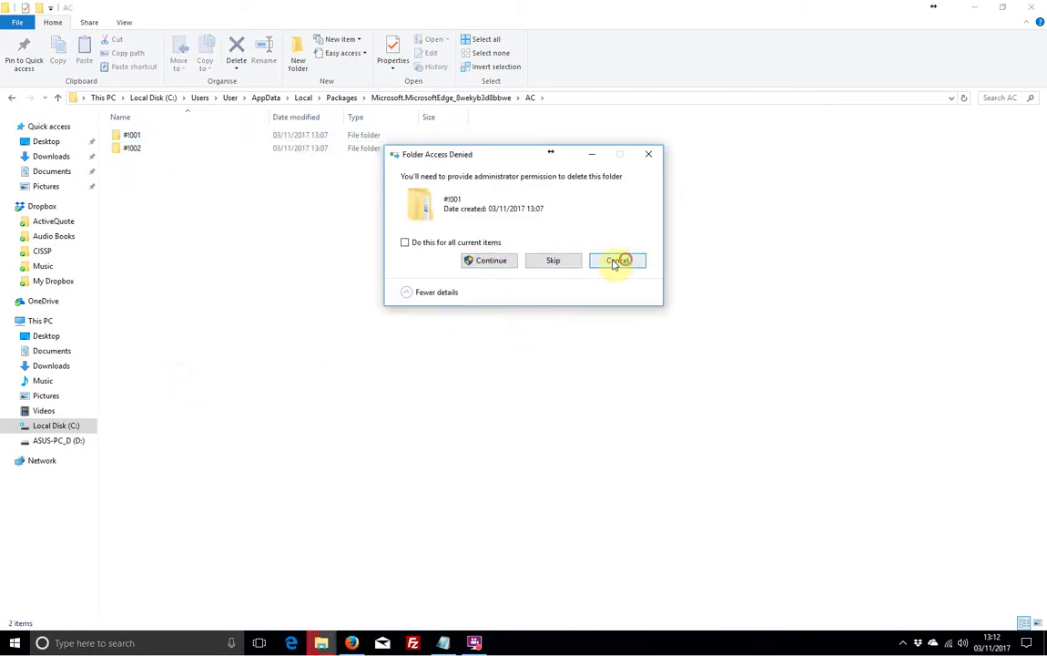
pyautogui.click(616, 260)
# Delete all folders inside AC\#!002, continuing with administrator permission and cancelling the deletion for Microsoft.
pyautogui.doubleClick(127, 148)
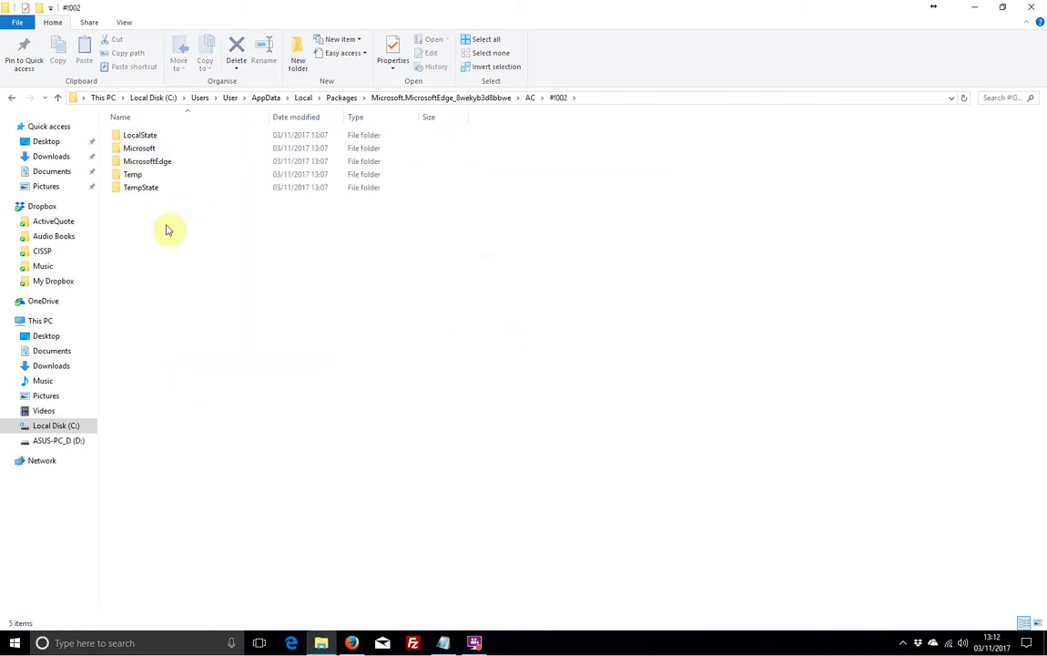
pyautogui.moveTo(169, 229); pyautogui.dragTo(111, 133)
pyautogui.rightClick(129, 137)
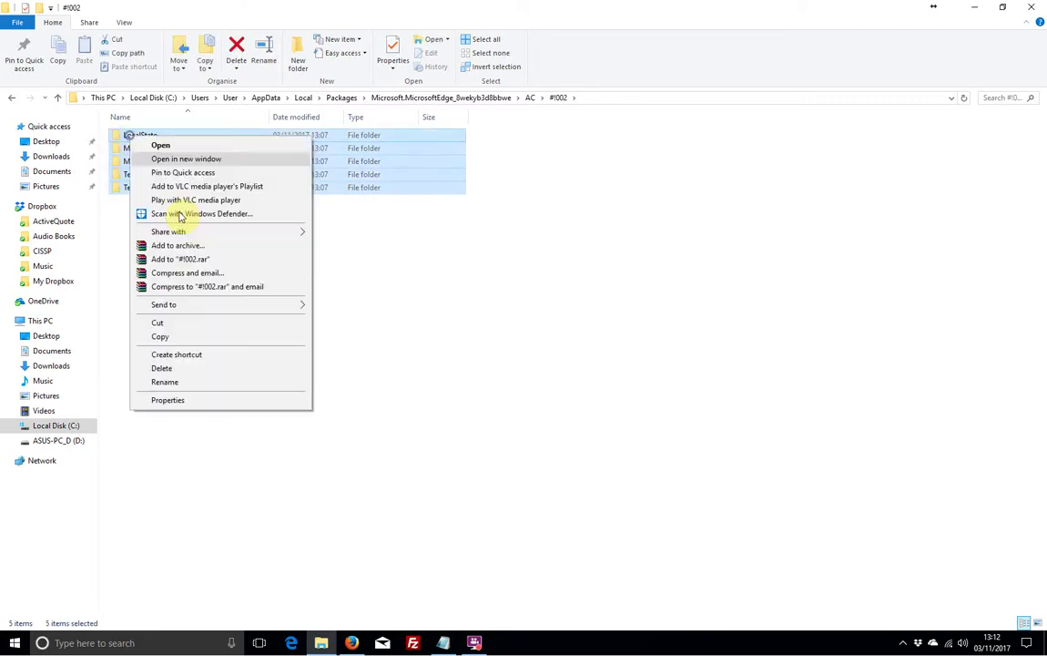
pyautogui.click(162, 368)
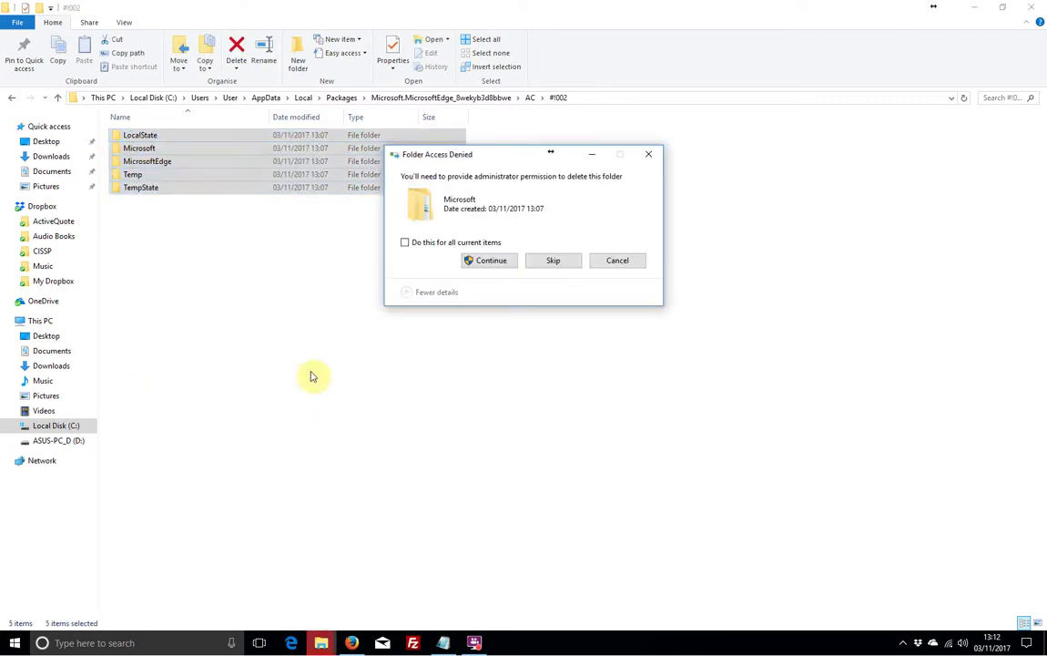
pyautogui.click(492, 262)
pyautogui.click(616, 259)
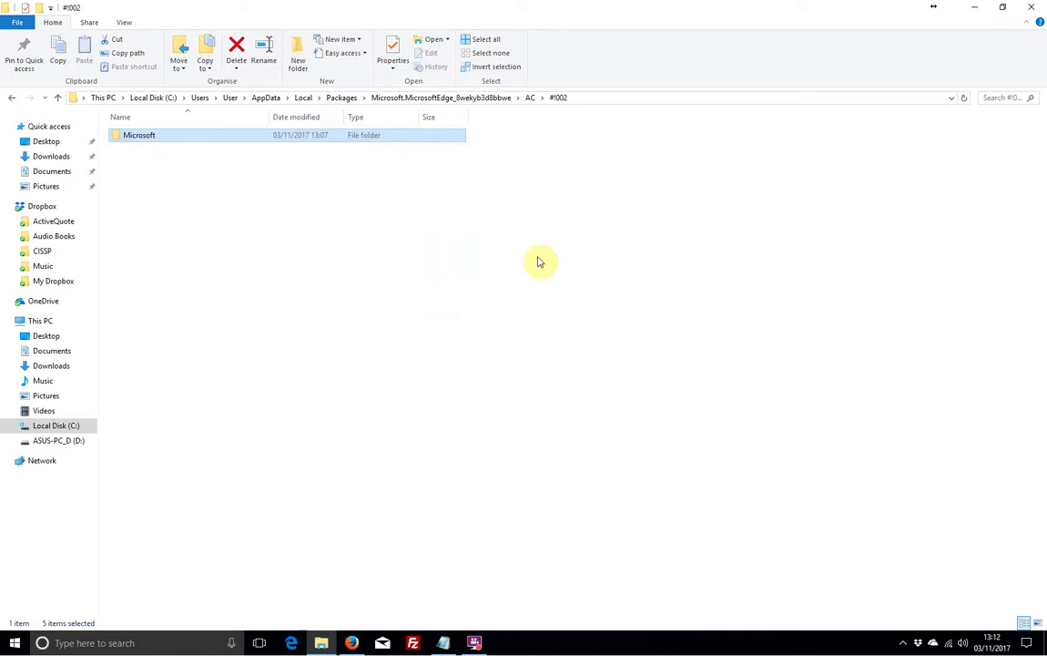
# Delete the Content and MetaData folders inside #!002\Microsoft\CryptnetUrlCache and return to the Microsoft folder.
pyautogui.doubleClick(118, 141)
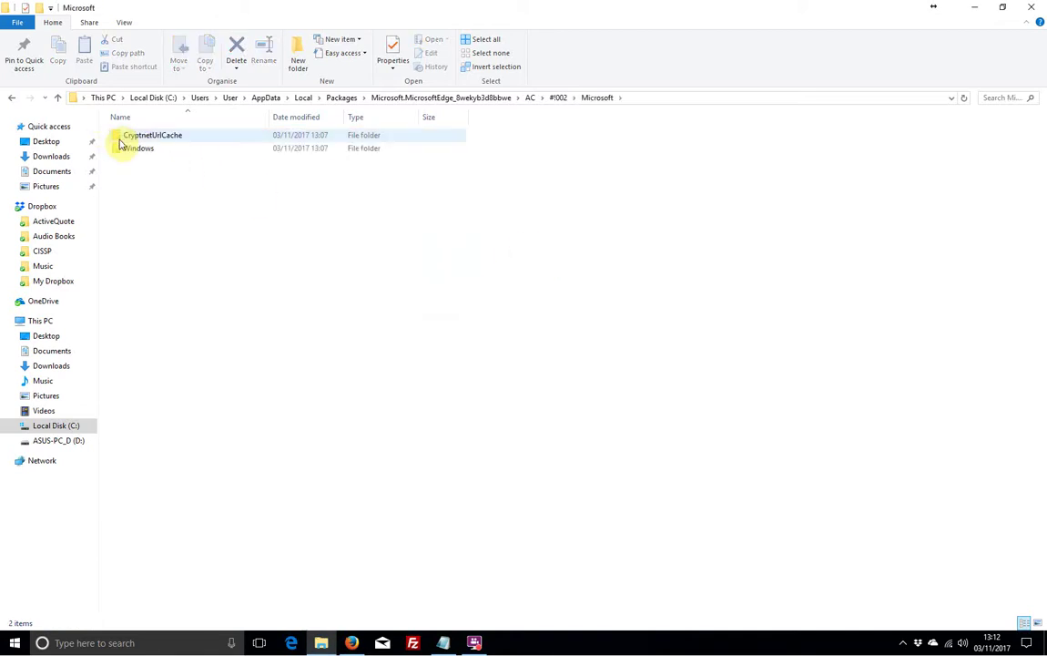
pyautogui.doubleClick(121, 137)
pyautogui.moveTo(171, 197); pyautogui.dragTo(116, 136)
pyautogui.rightClick(135, 145)
pyautogui.click(194, 375)
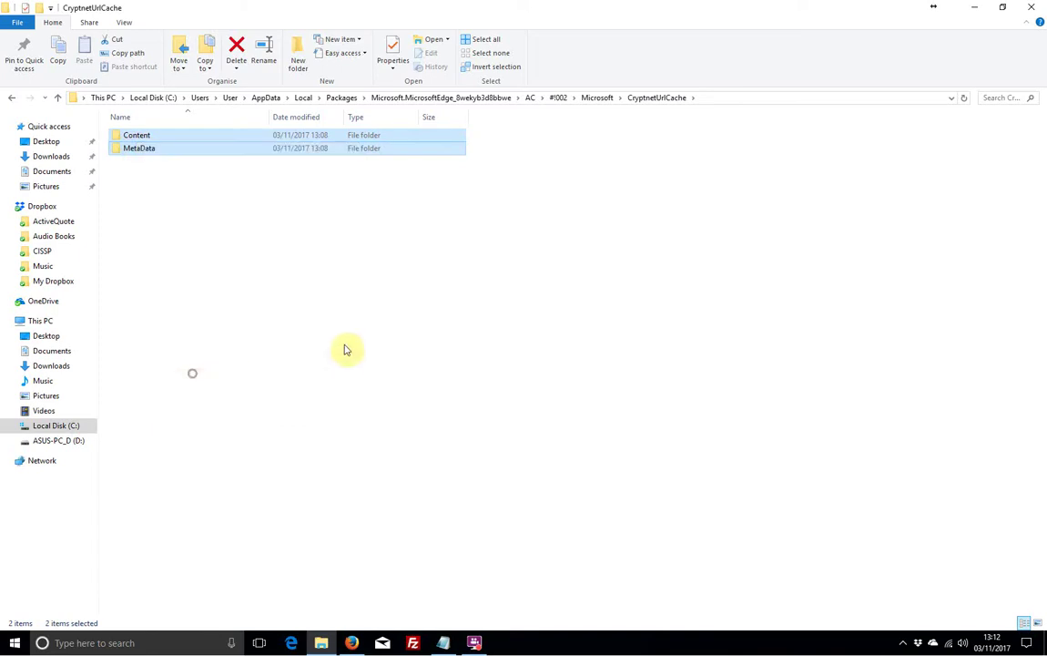
pyautogui.click(58, 98)
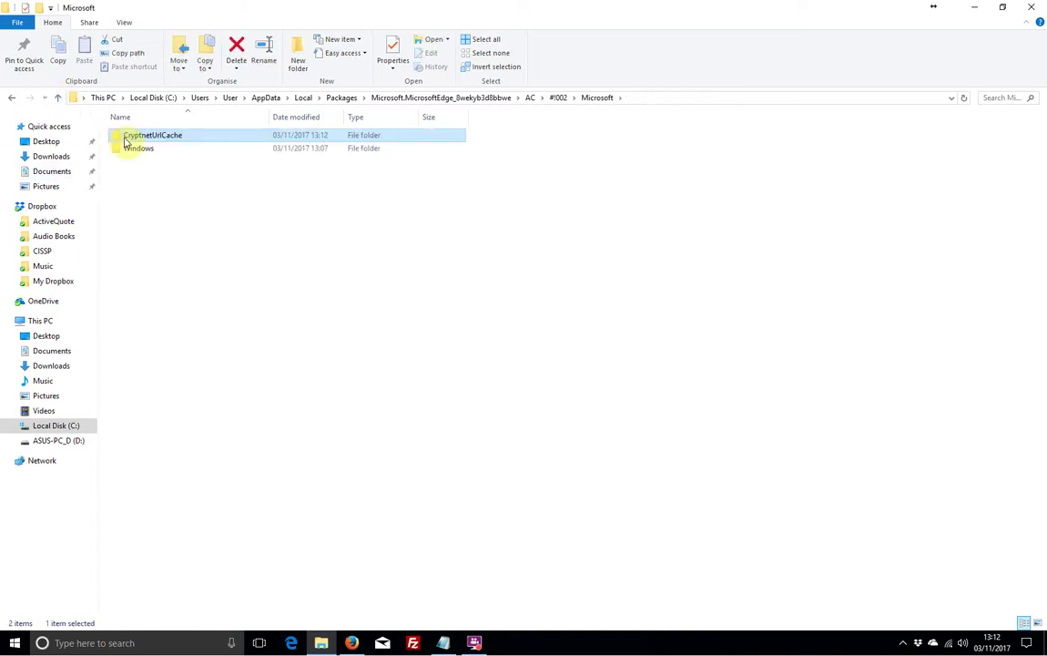
# Delete the CryptnetUrlCache folder and the empty Windows folder inside #!002\Microsoft.
pyautogui.rightClick(125, 141)
pyautogui.click(173, 371)
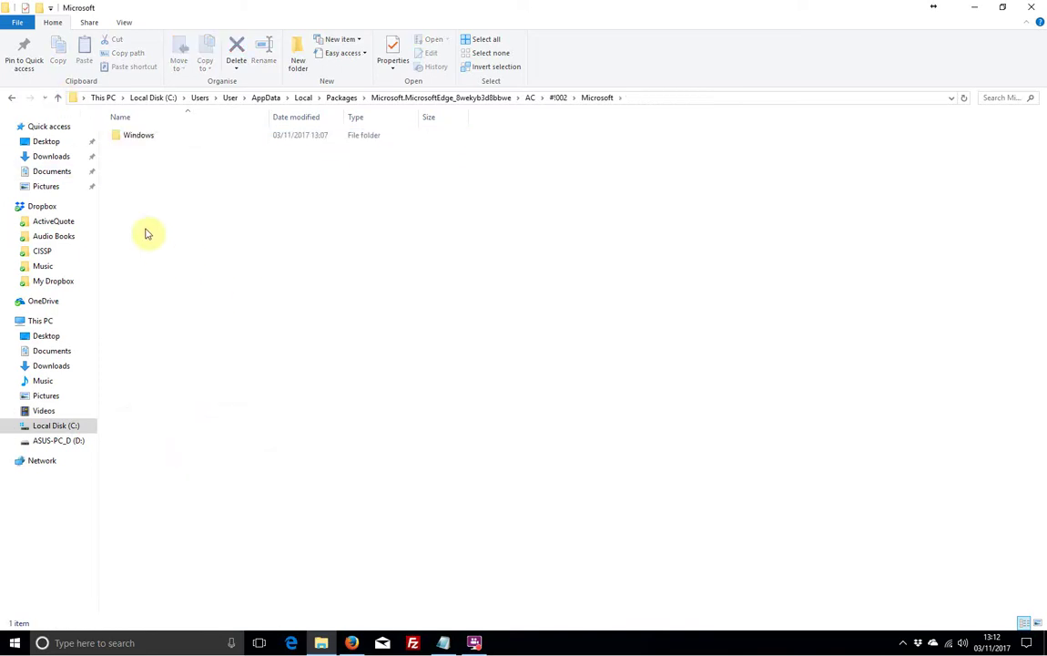
pyautogui.doubleClick(121, 135)
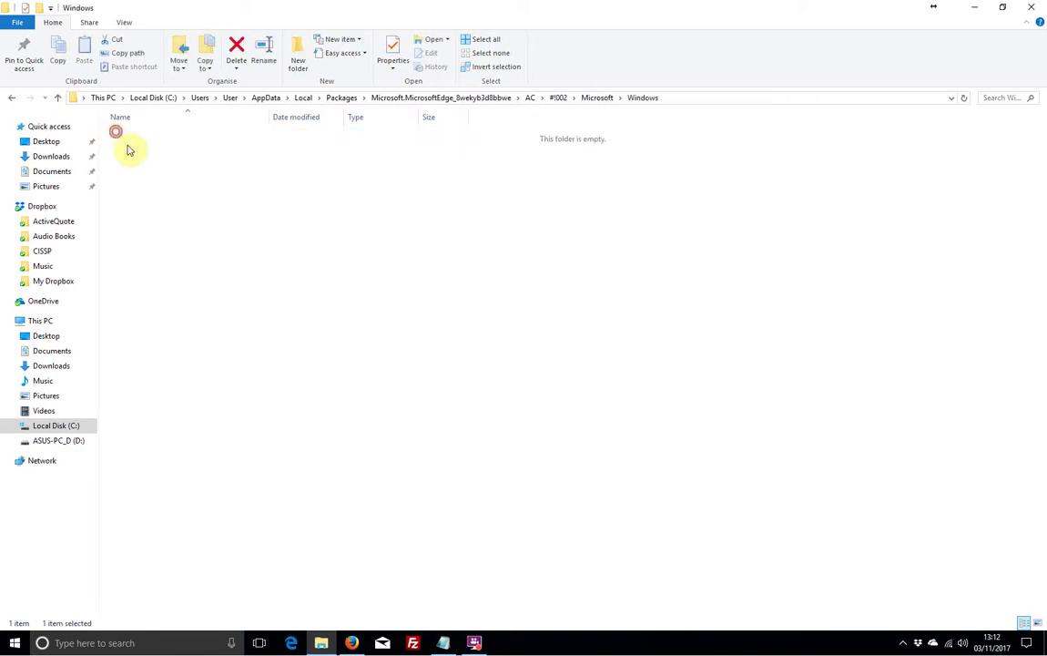
pyautogui.click(58, 97)
pyautogui.rightClick(122, 136)
pyautogui.click(187, 407)
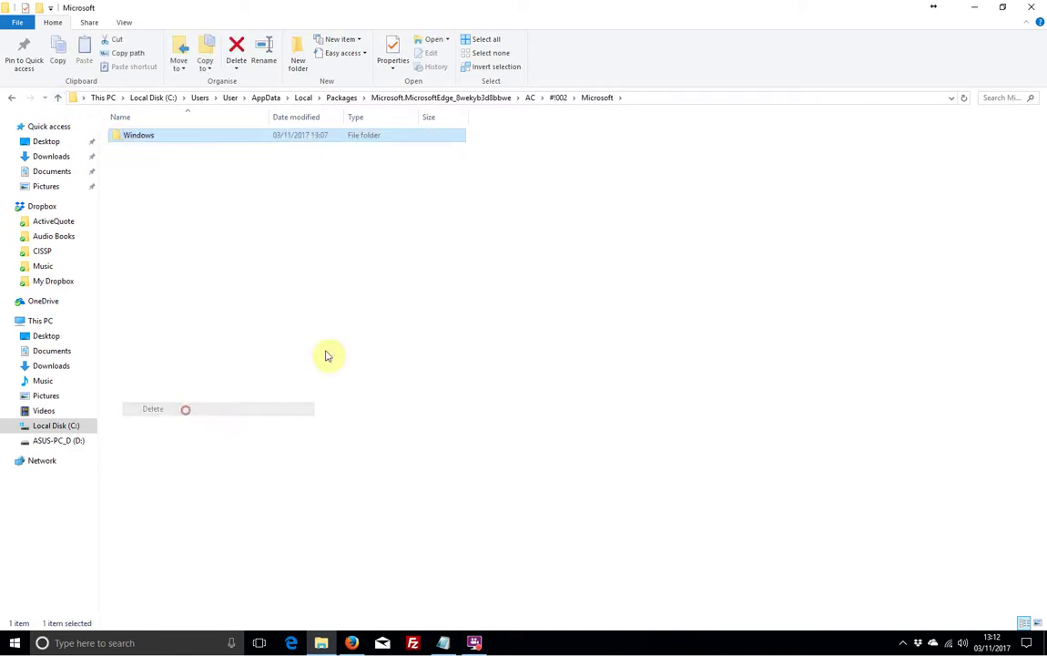
# Delete the emptied Microsoft folder inside #!002 and the #!002 folder itself from AC.
pyautogui.click(58, 97)
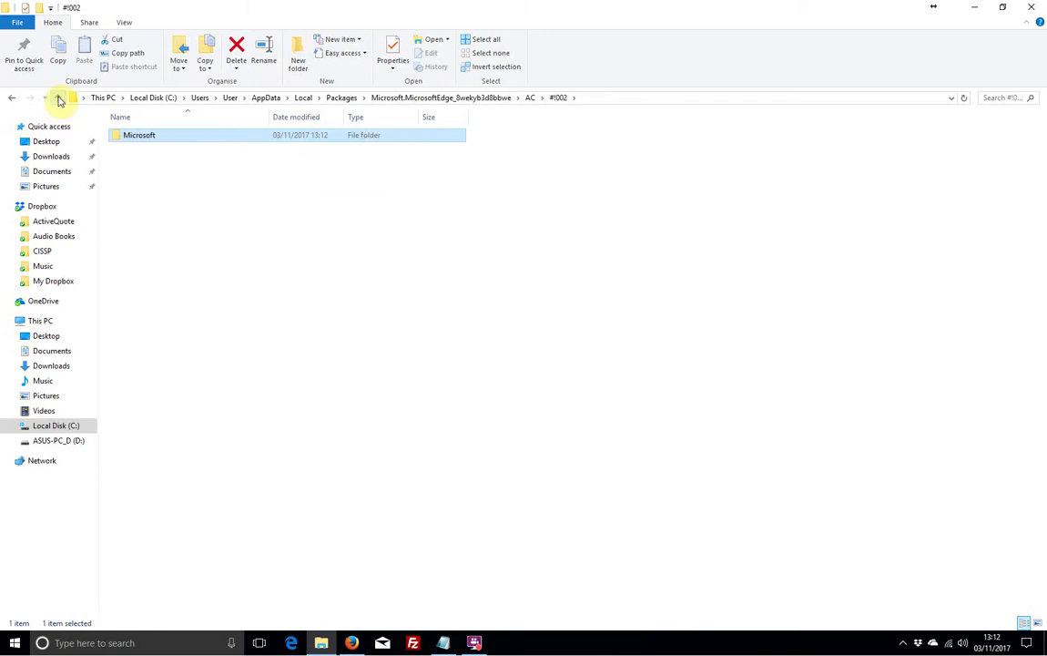
pyautogui.rightClick(118, 136)
pyautogui.click(150, 411)
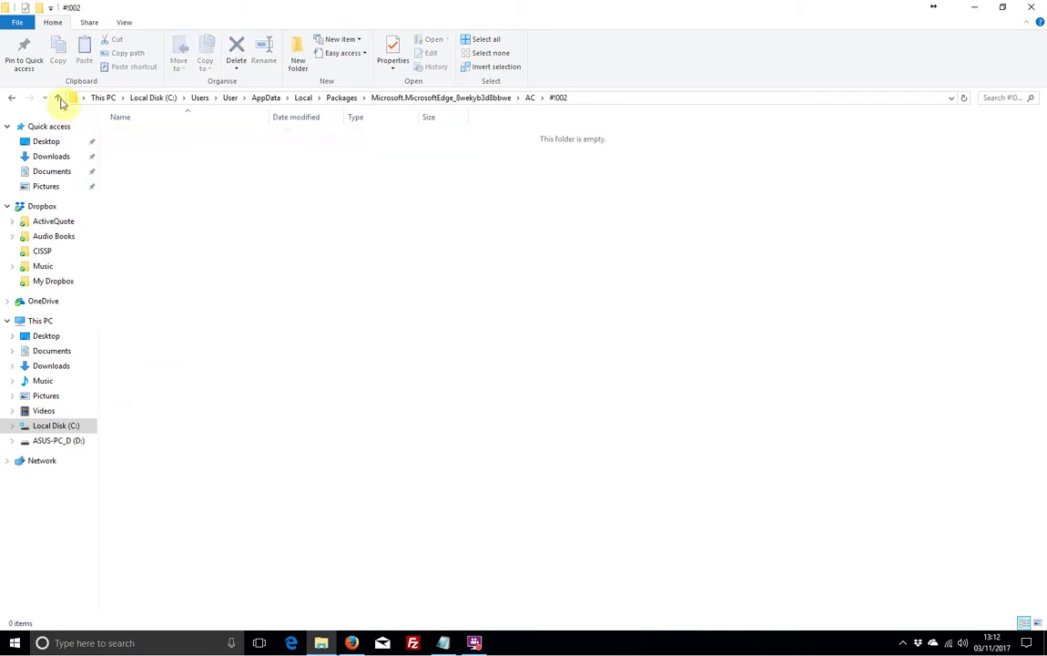
pyautogui.click(57, 97)
pyautogui.rightClick(130, 154)
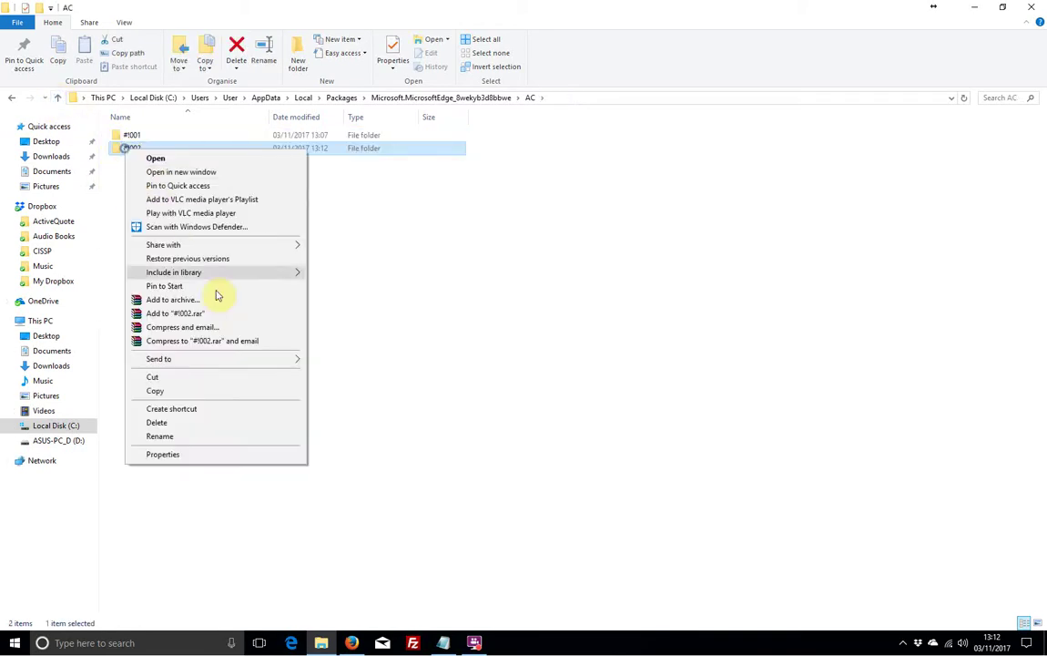
pyautogui.click(193, 420)
# Delete all folders inside AC\#!001, continuing with administrator permission and cancelling at the further permission request for Microsoft.
pyautogui.doubleClick(121, 137)
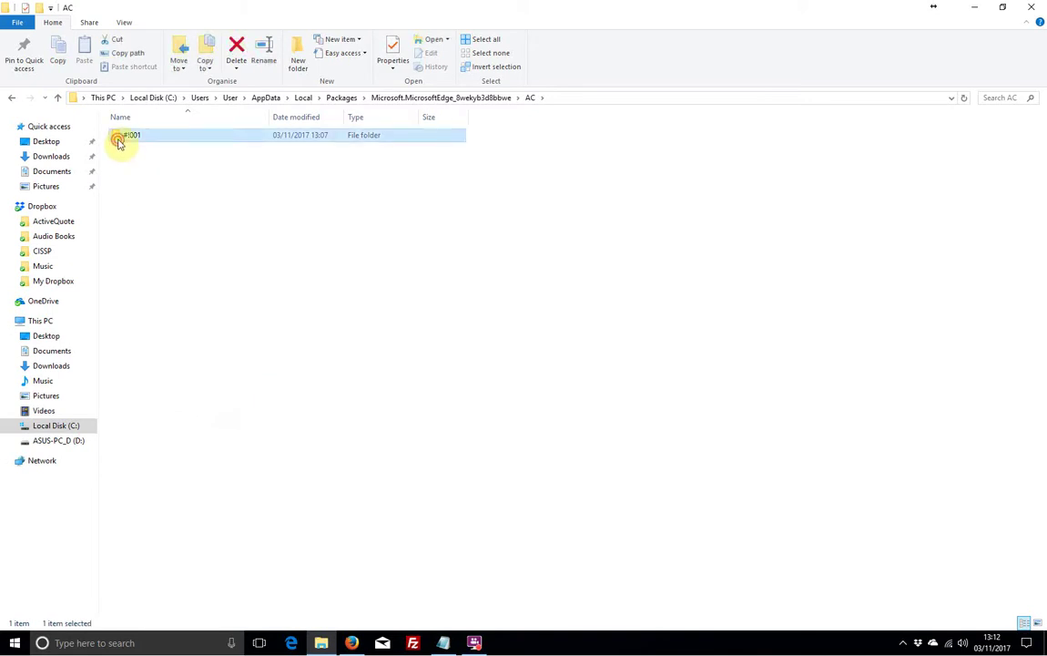
pyautogui.moveTo(130, 202); pyautogui.dragTo(110, 136)
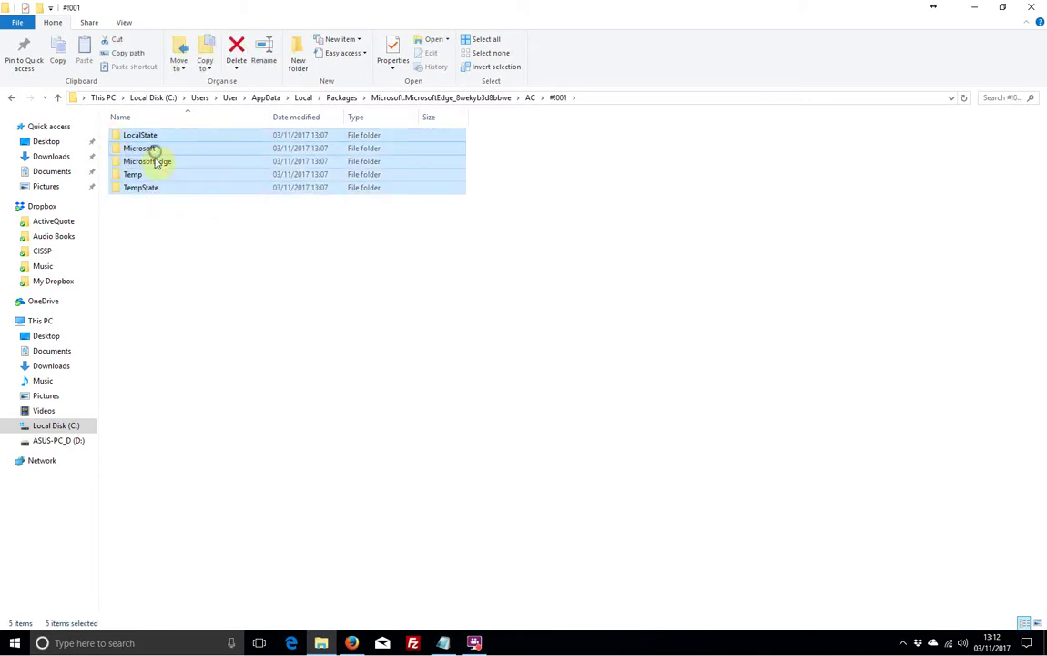
pyautogui.rightClick(157, 156)
pyautogui.click(220, 390)
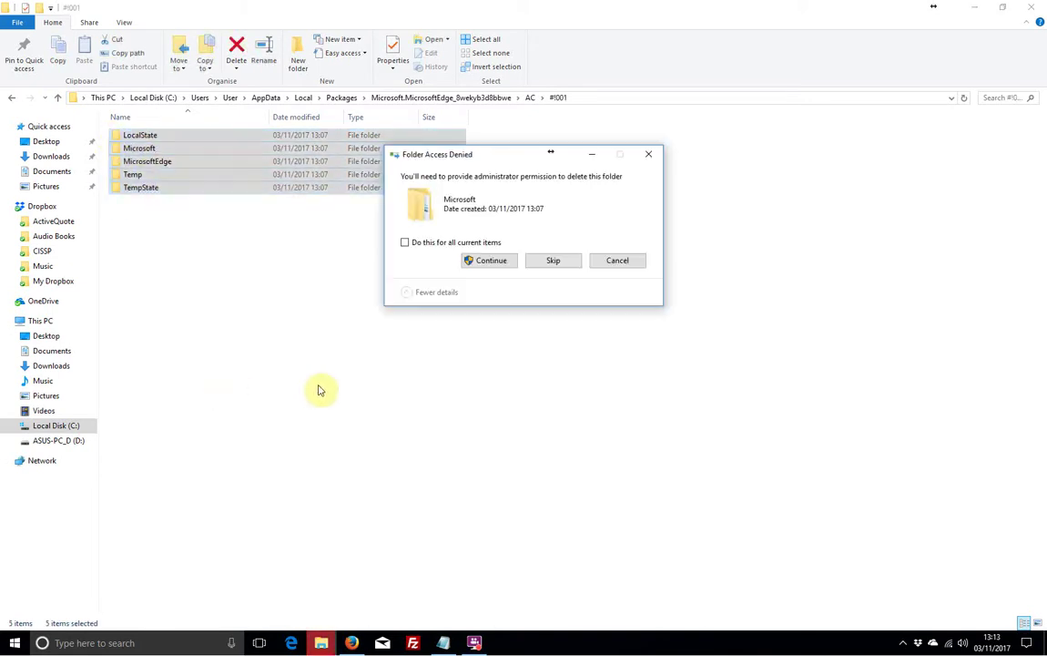
pyautogui.click(477, 266)
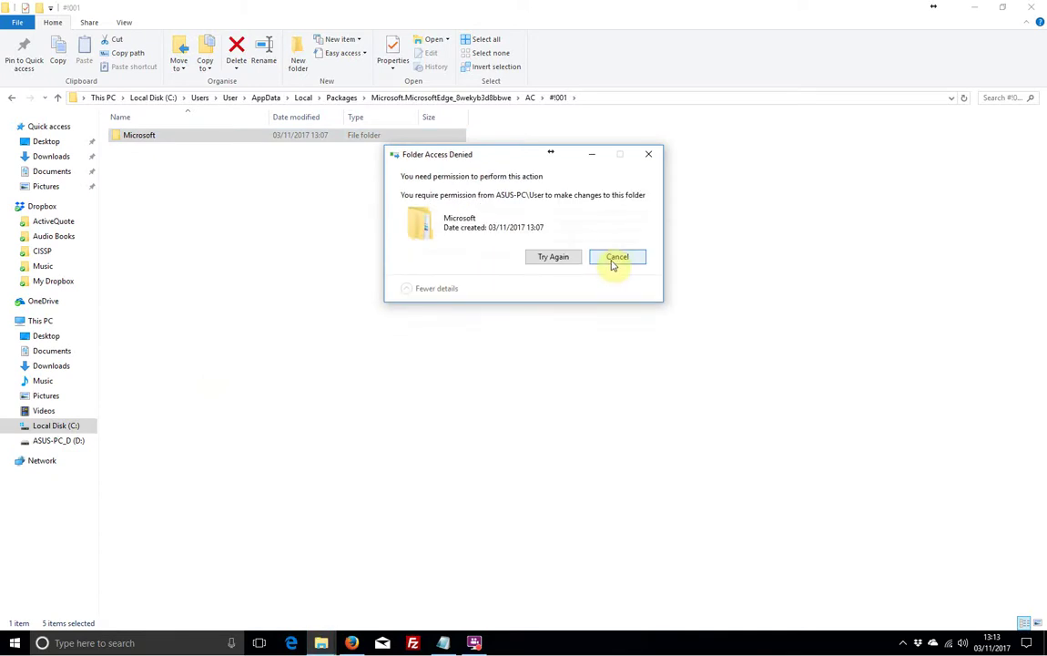
pyautogui.click(615, 258)
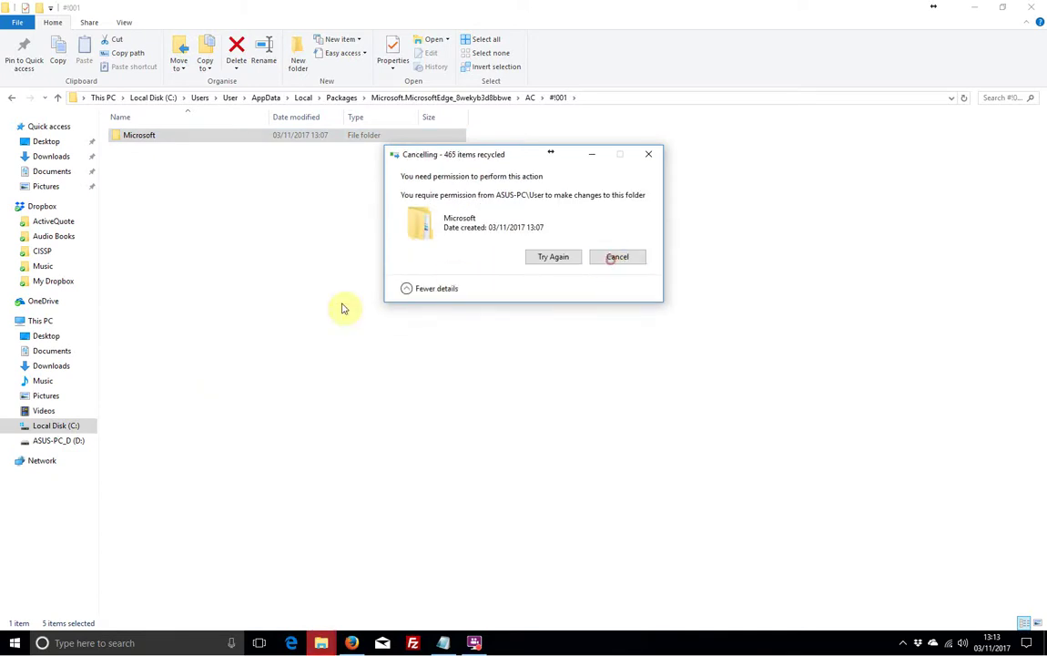
# Delete the Content and MetaData folders inside #!001\Microsoft\CryptnetUrlCache.
pyautogui.doubleClick(127, 135)
pyautogui.doubleClick(127, 136)
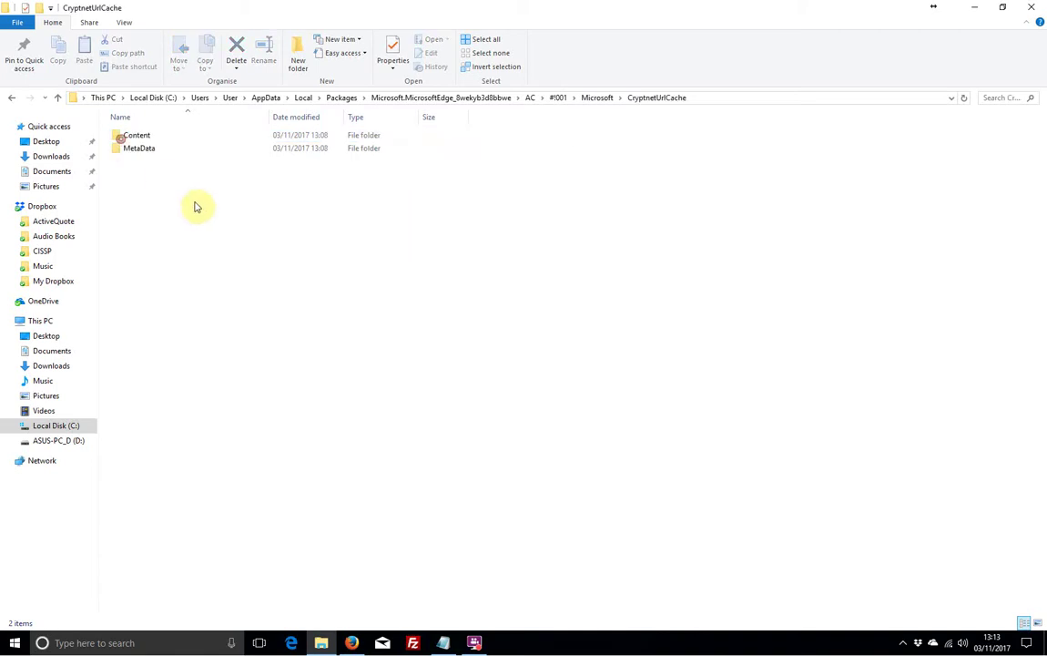
pyautogui.moveTo(194, 201); pyautogui.dragTo(125, 138)
pyautogui.rightClick(125, 138)
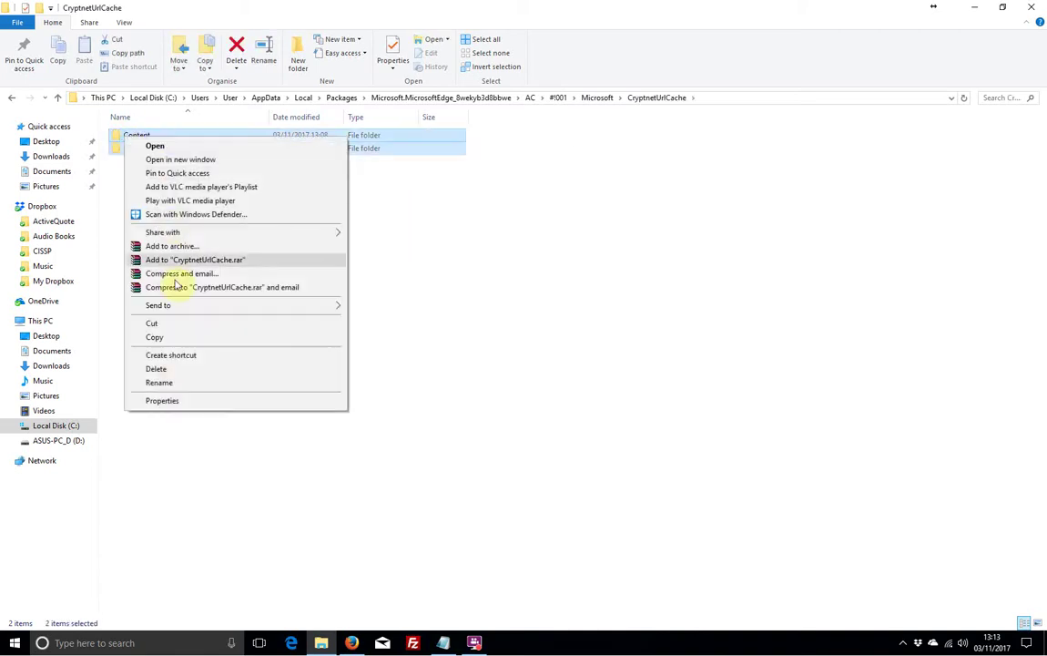
pyautogui.click(173, 365)
# Return to #!001\Microsoft and delete its CryptnetUrlCache and Windows folders.
pyautogui.click(57, 97)
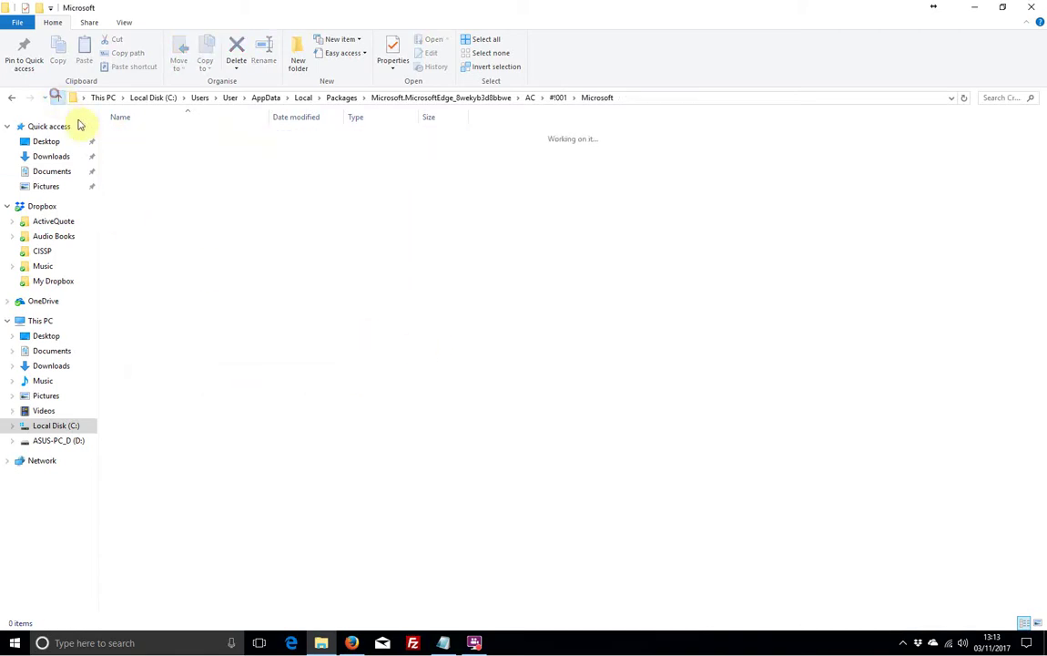
pyautogui.rightClick(118, 136)
pyautogui.click(190, 409)
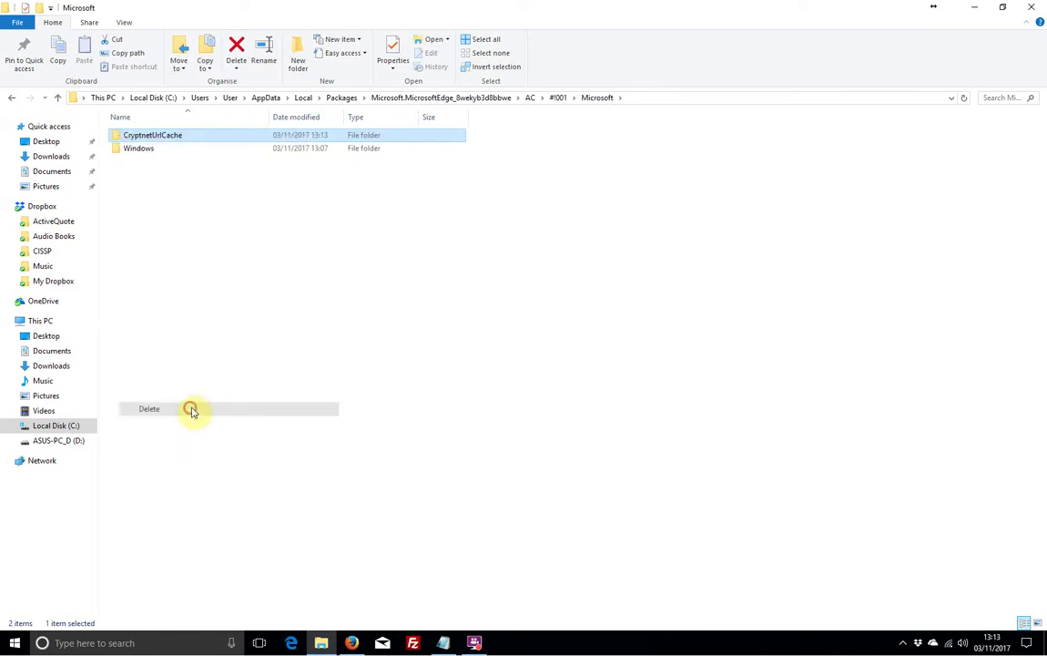
pyautogui.rightClick(116, 138)
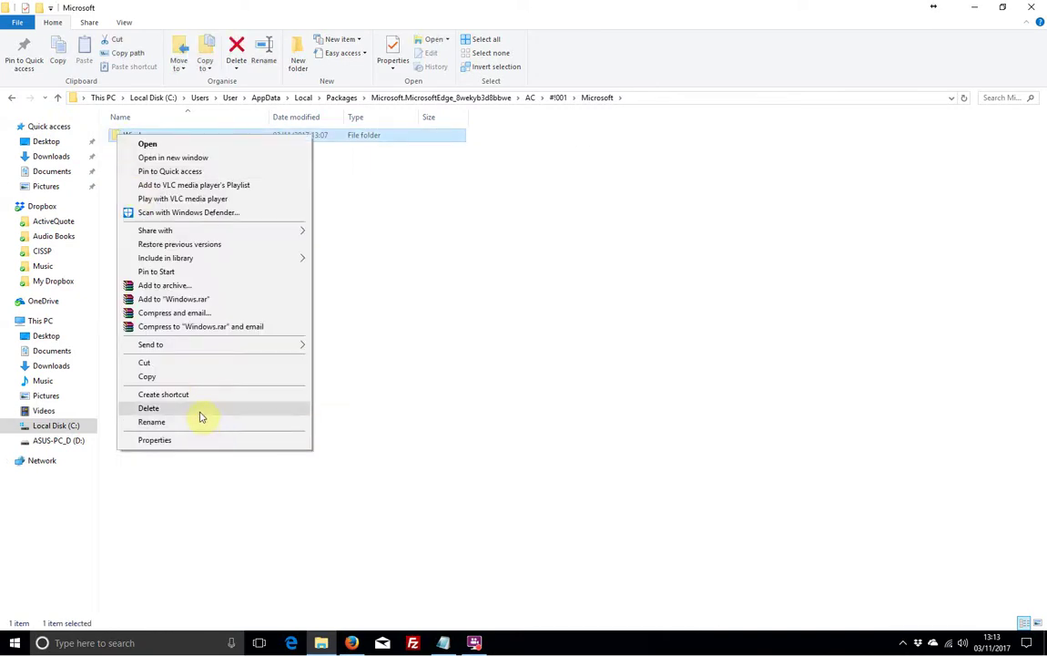
pyautogui.click(200, 407)
# Delete the emptied Microsoft folder inside #!001 and the #!001 folder itself from AC.
pyautogui.click(57, 97)
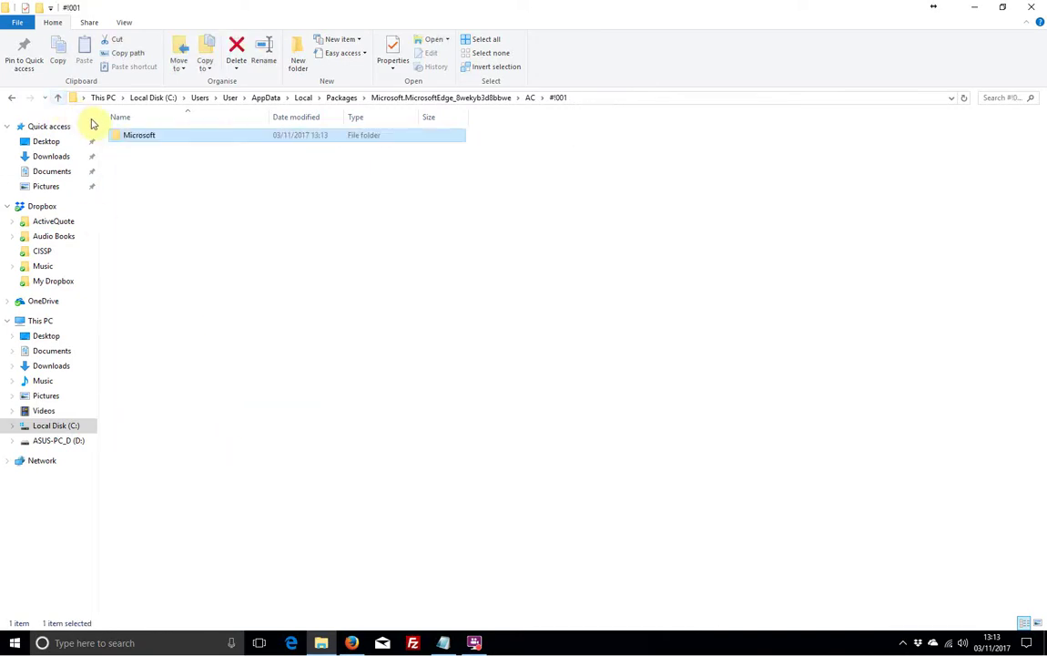
pyautogui.rightClick(116, 137)
pyautogui.click(180, 408)
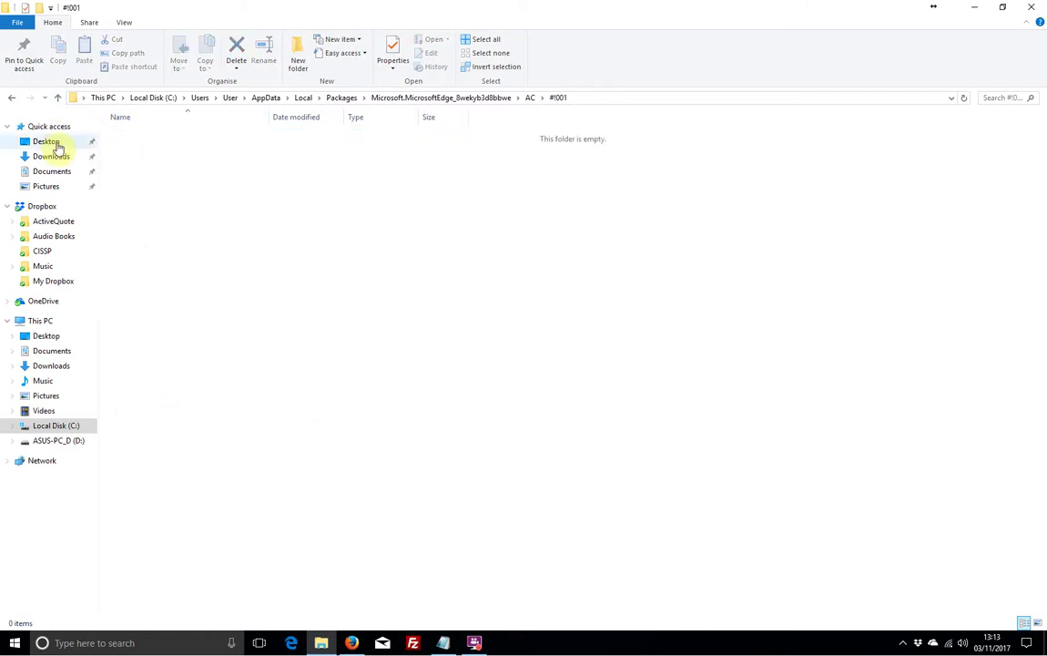
pyautogui.click(58, 98)
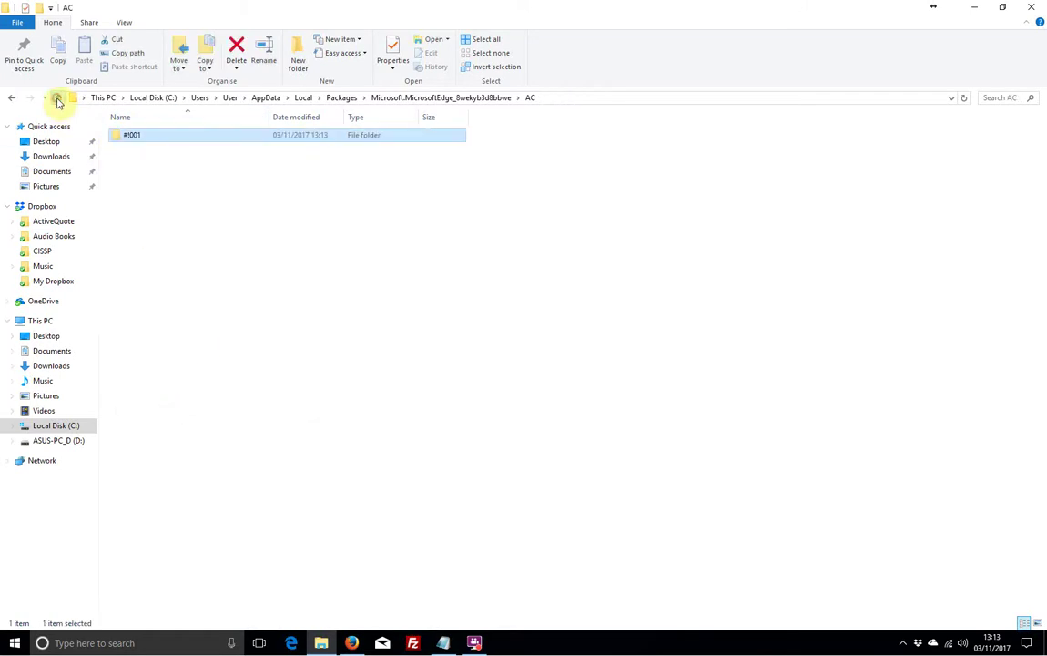
pyautogui.rightClick(124, 138)
pyautogui.click(184, 412)
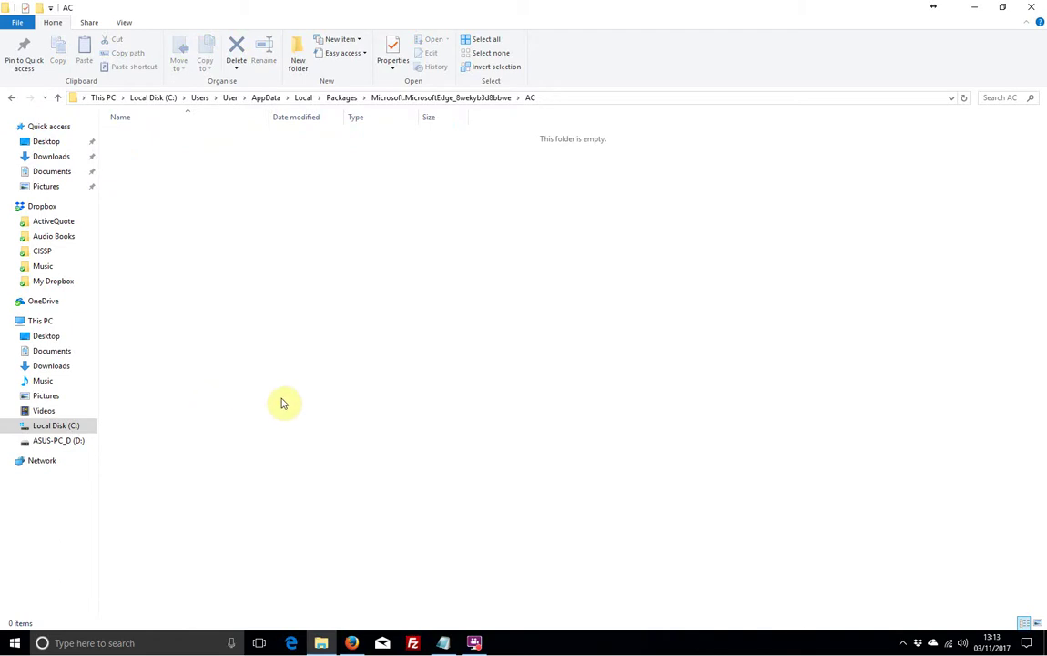
# Delete the AC folder from the Microsoft.MicrosoftEdge_8wekyb3d8bbwe package folder and close the File Explorer window.
pyautogui.click(56, 99)
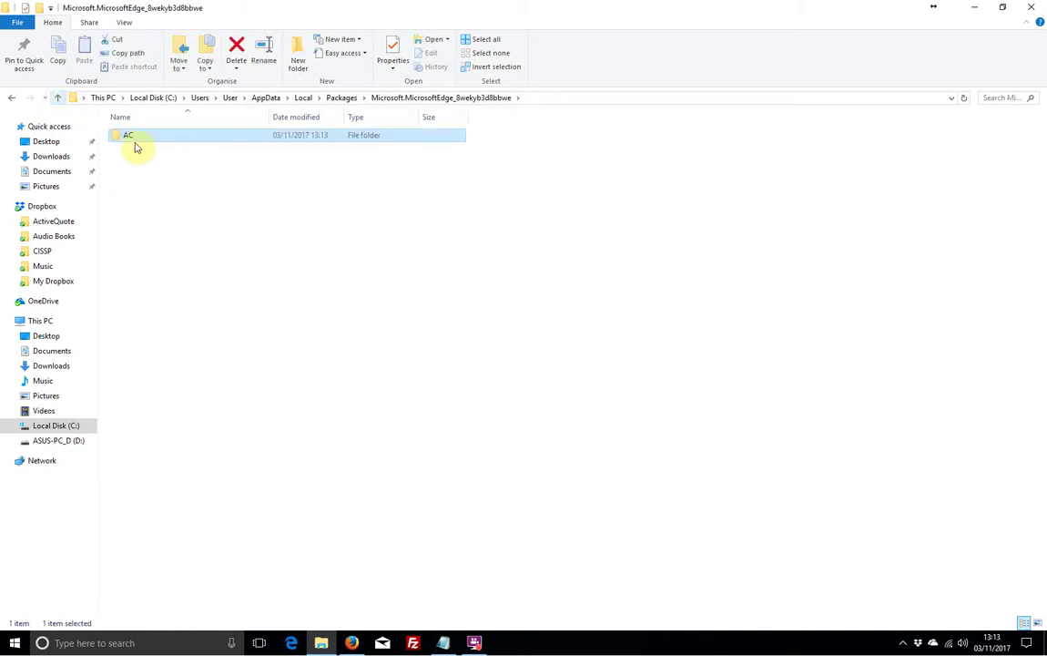
pyautogui.rightClick(120, 138)
pyautogui.click(204, 406)
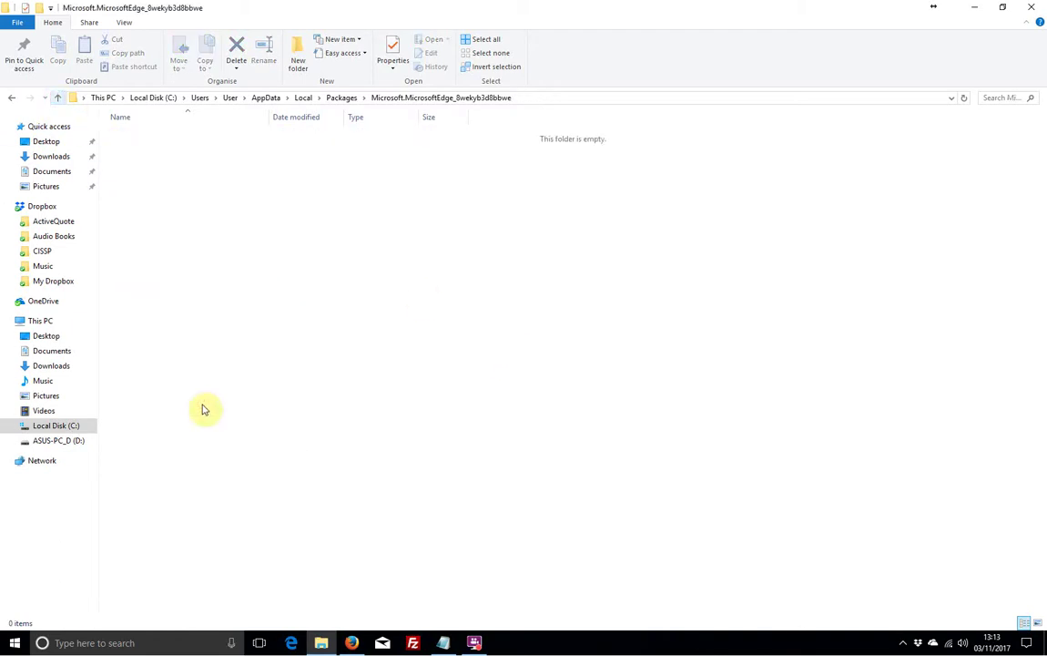
pyautogui.click(550, 98)
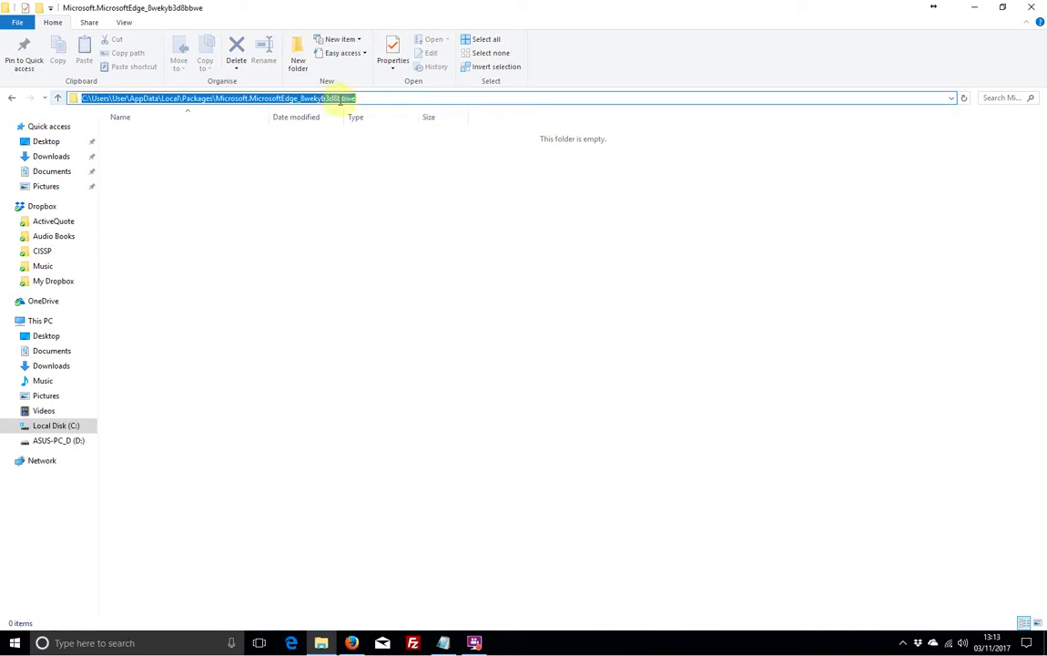
pyautogui.click(1035, 11)
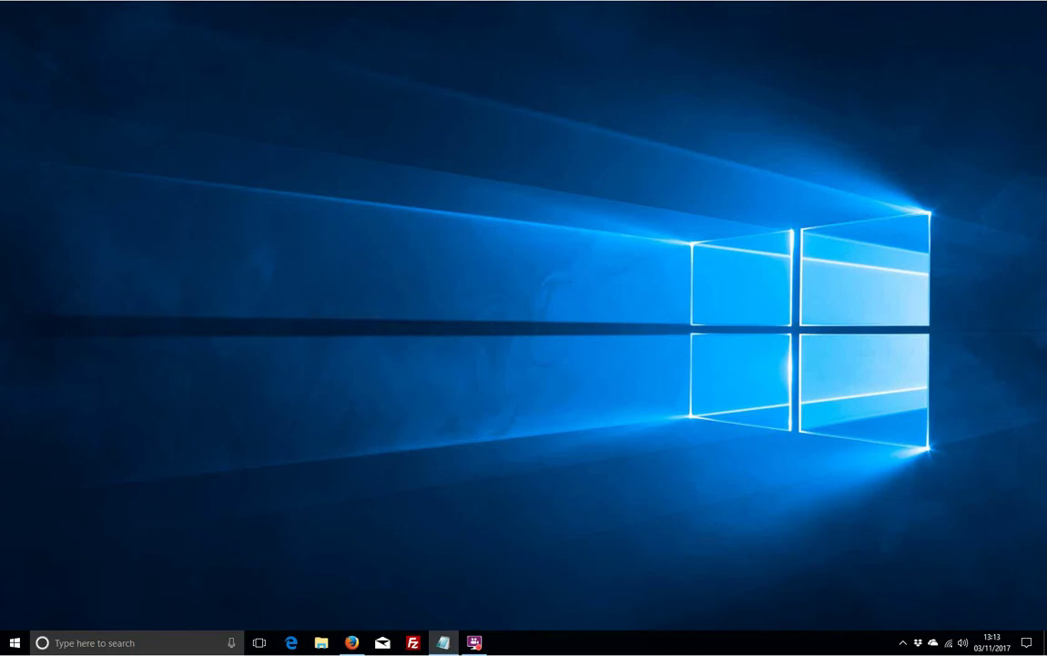
# Search Windows for "powersh" and run Windows PowerShell as administrator.
pyautogui.rightClick(15, 641)
pyautogui.click(62, 566)
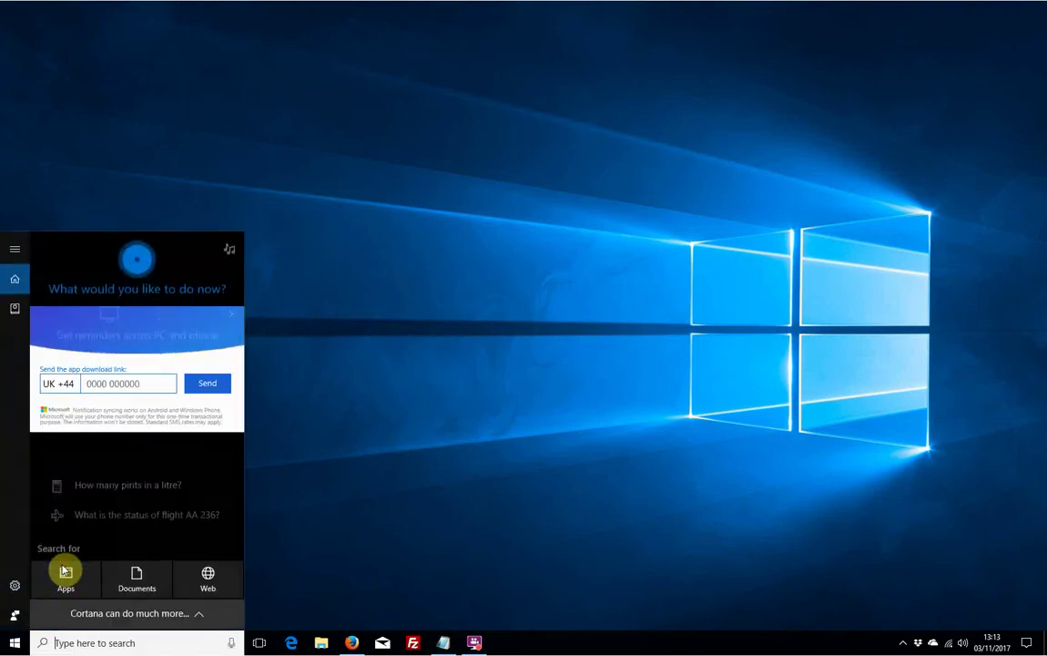
pyautogui.write('powersh')
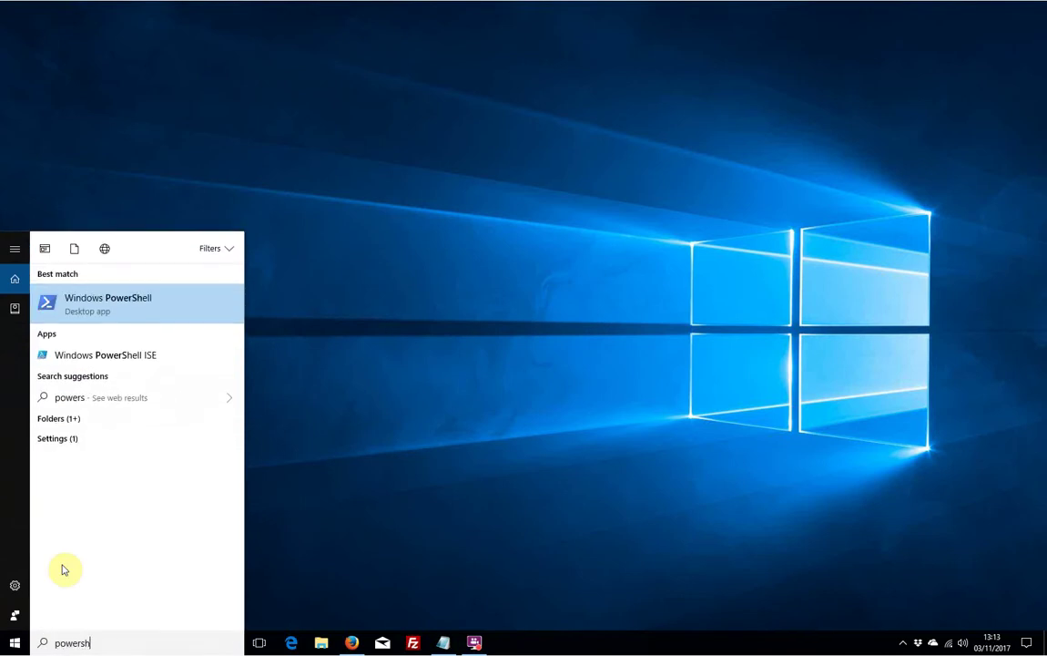
pyautogui.rightClick(118, 310)
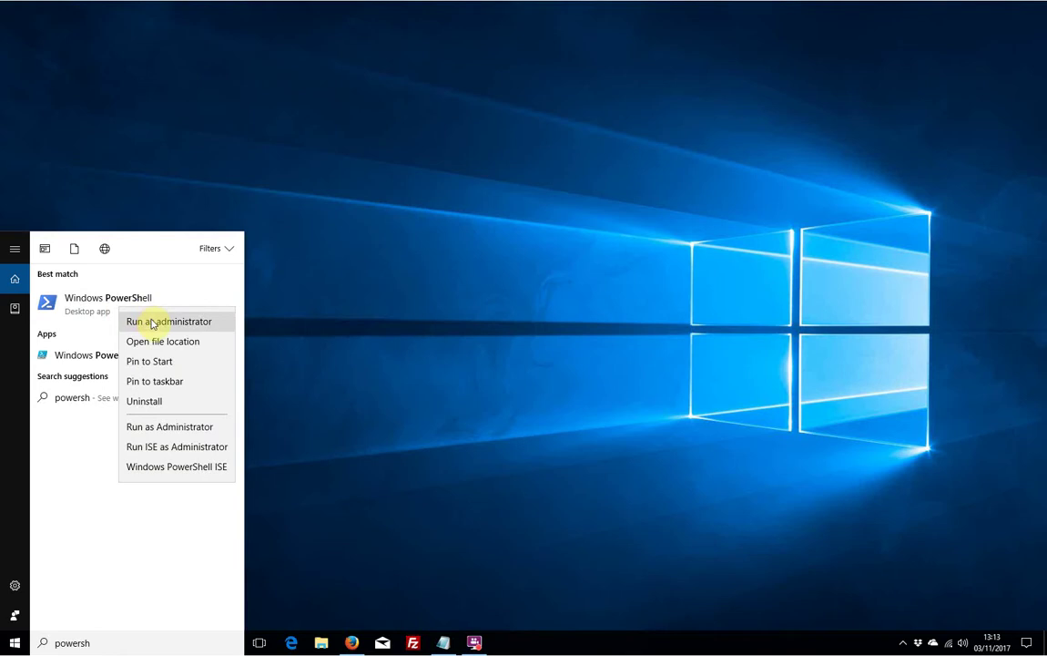
pyautogui.click(152, 324)
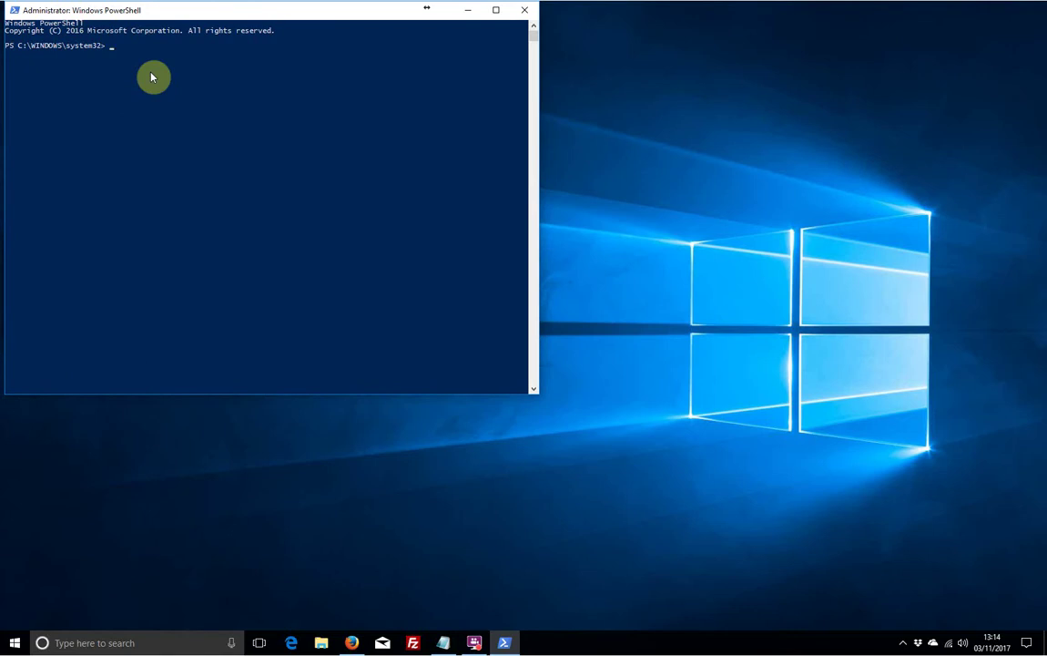
# Run Get-AppXPackage -AllUsers -Name Microsoft.MicrosoftEdge | Foreach {Add-AppxPackage -DisableDevelopmentMode -Register "$($_.InstallLocation)\AppXManifest.xml" -Verbose} to re-register Edge, and close PowerShell.
pyautogui.write('Get-AppXPackage -AllUsers -Name Microsoft.MicrosoftEdge | Foreach {Add-AppxPackage -DisableDevelopmentMode -Register "$($_.InstallLocation)\\AppXManifest.xml" -Verbose}')
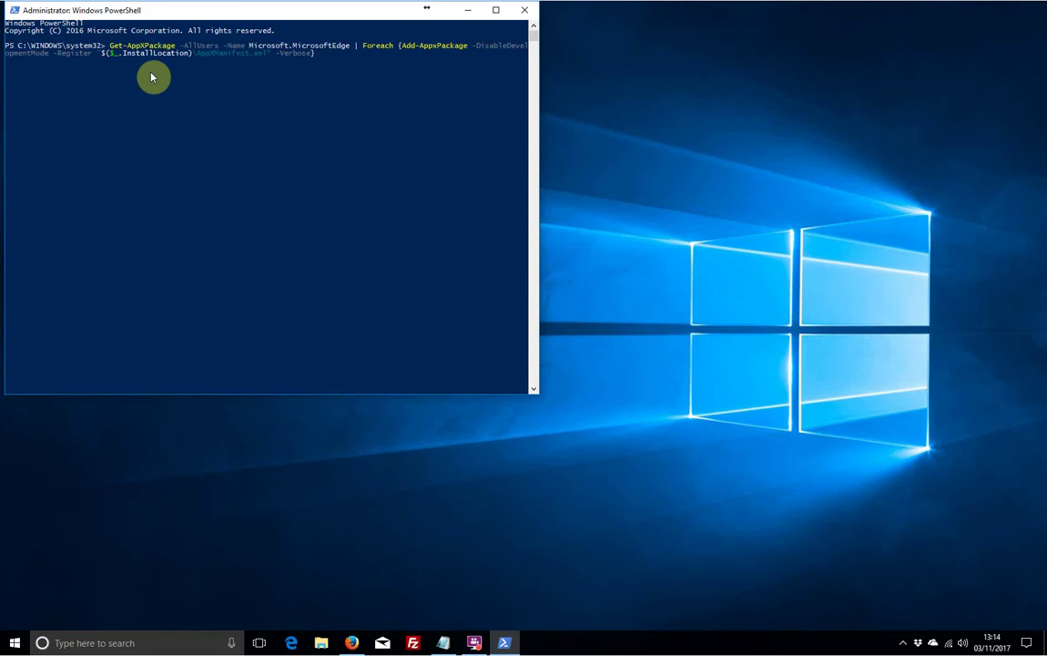
pyautogui.press('Return')
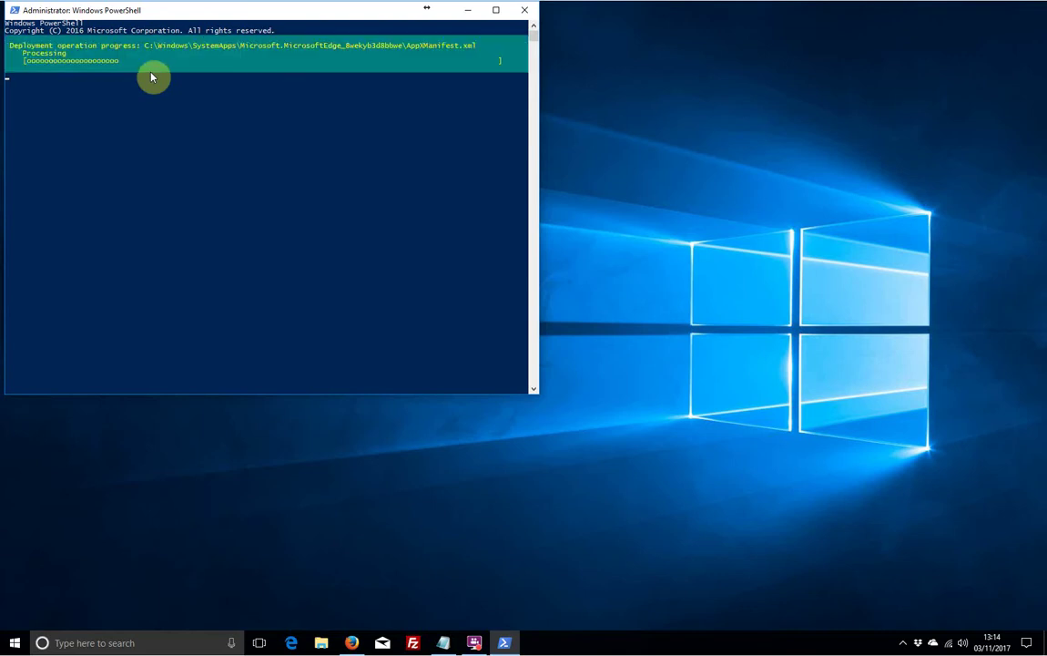
pyautogui.click(524, 10)
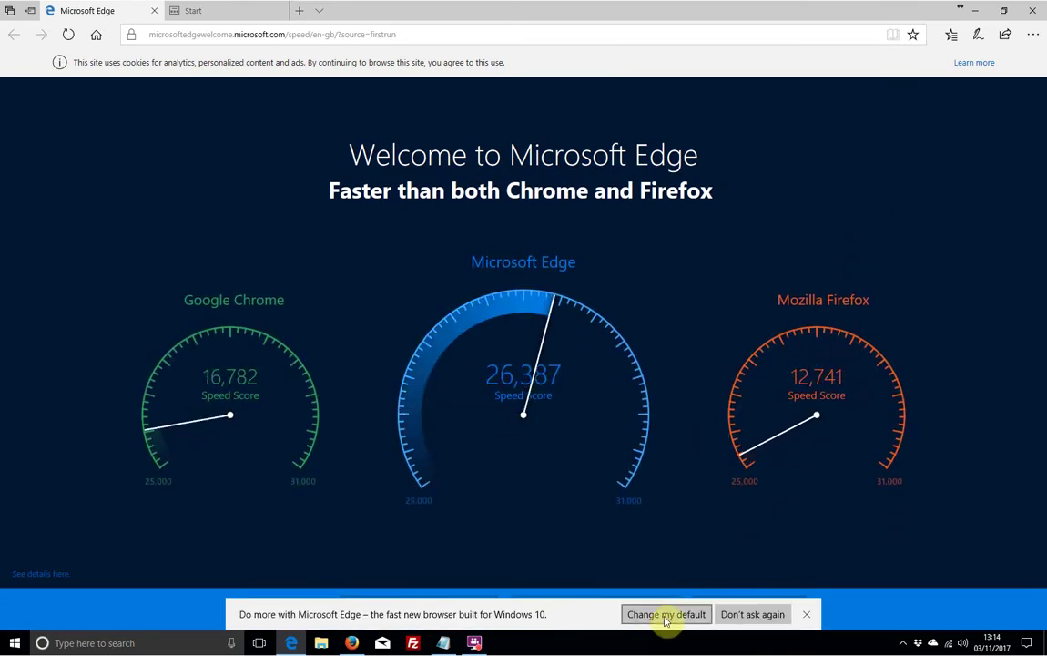
# Dismiss Edge's default browser prompt with Don't ask again and close the browser with all its tabs.
pyautogui.click(745, 614)
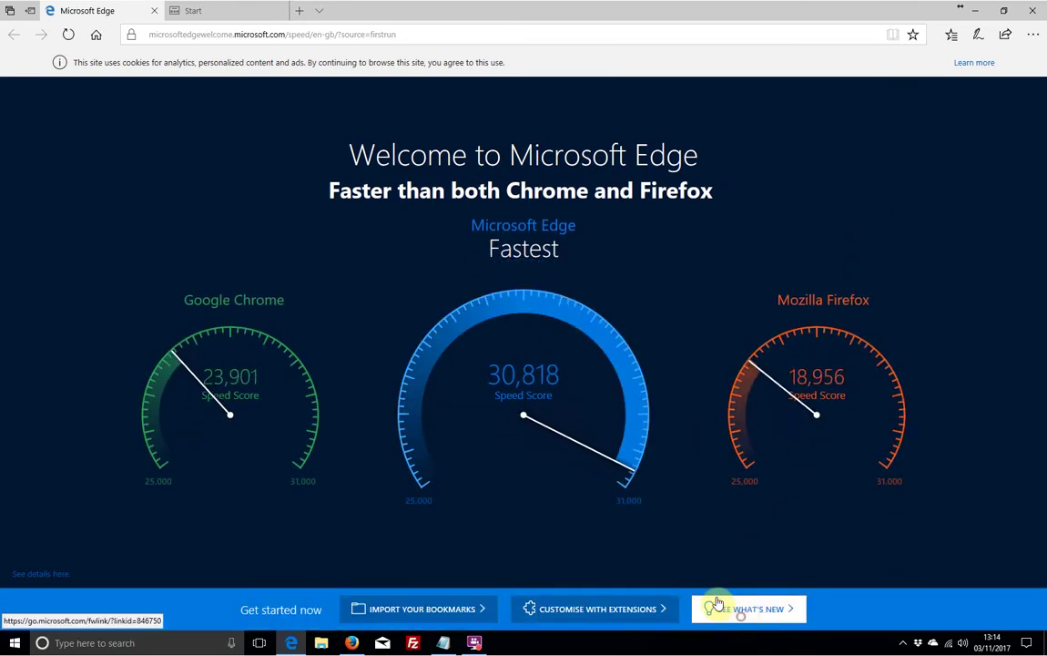
pyautogui.click(1033, 10)
pyautogui.click(441, 349)
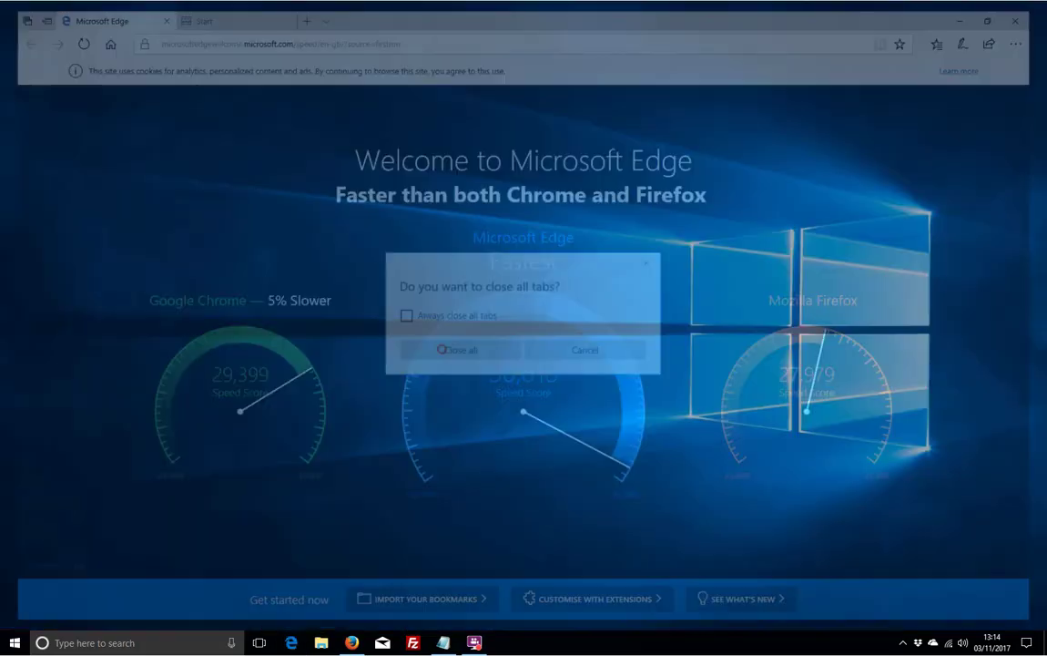